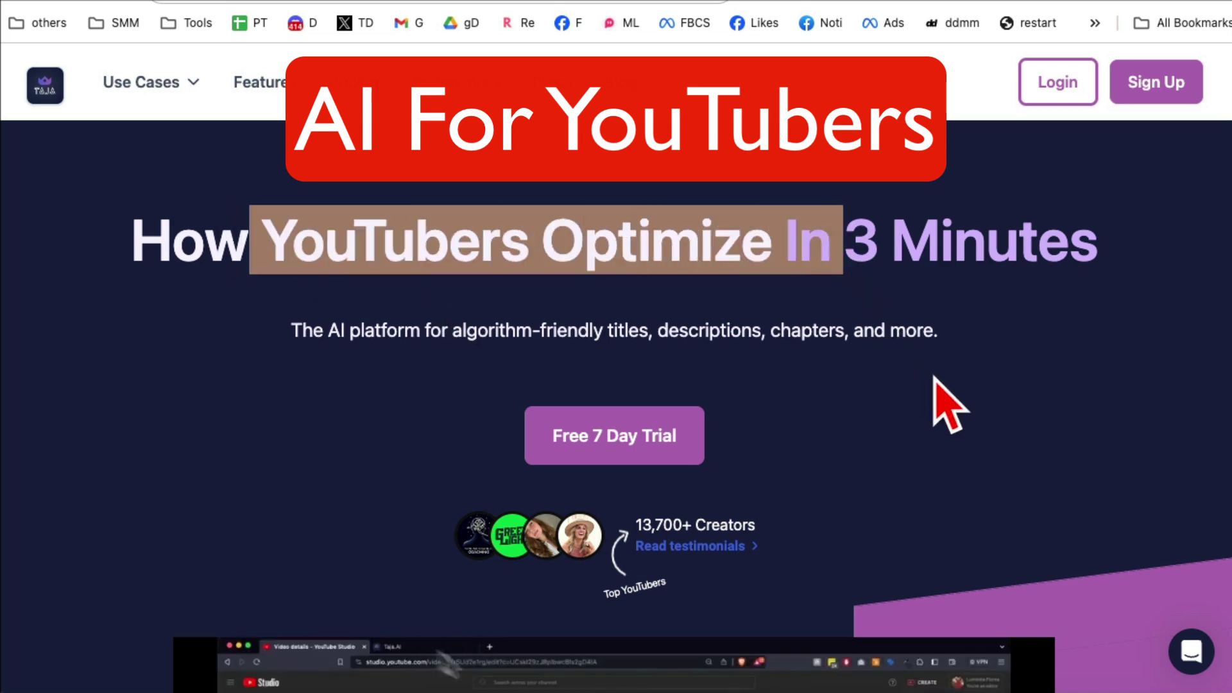
scroll(939, 399, "down", 1)
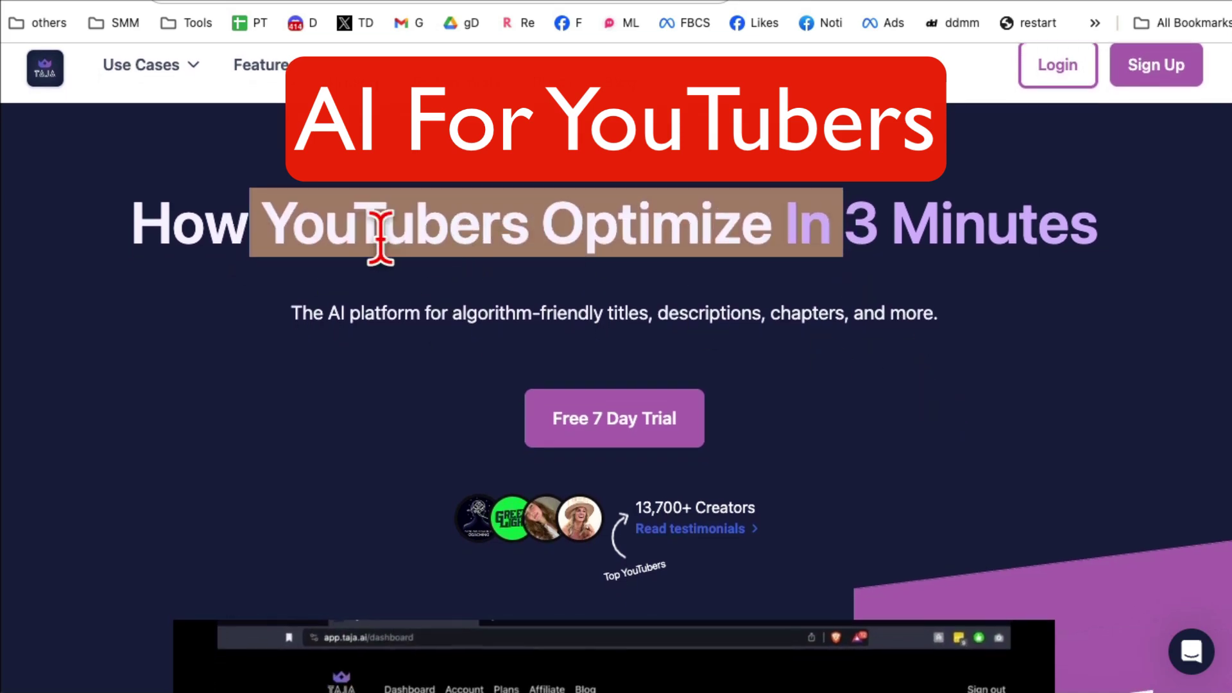
left_click_drag(1037, 228, 834, 226)
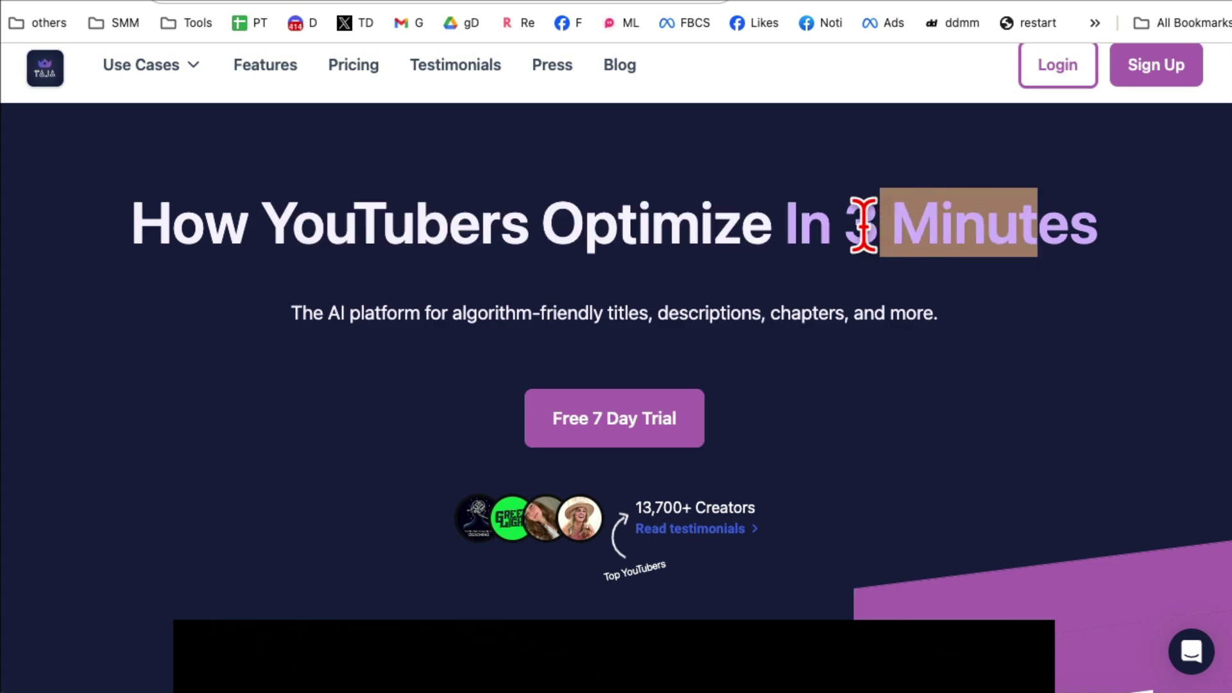
scroll(972, 424, "down", 1)
scroll(972, 443, "down", 2)
scroll(972, 442, "down", 5)
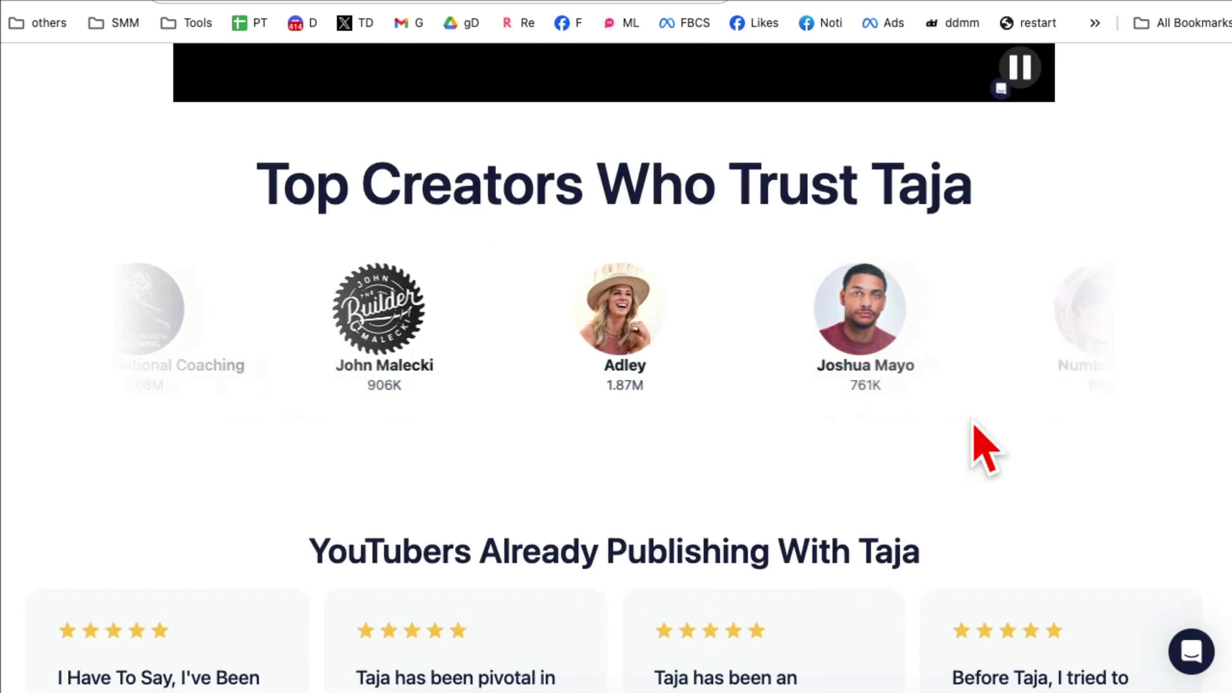
scroll(972, 442, "down", 5)
scroll(972, 443, "down", 5)
scroll(972, 423, "down", 3)
scroll(972, 423, "down", 3)
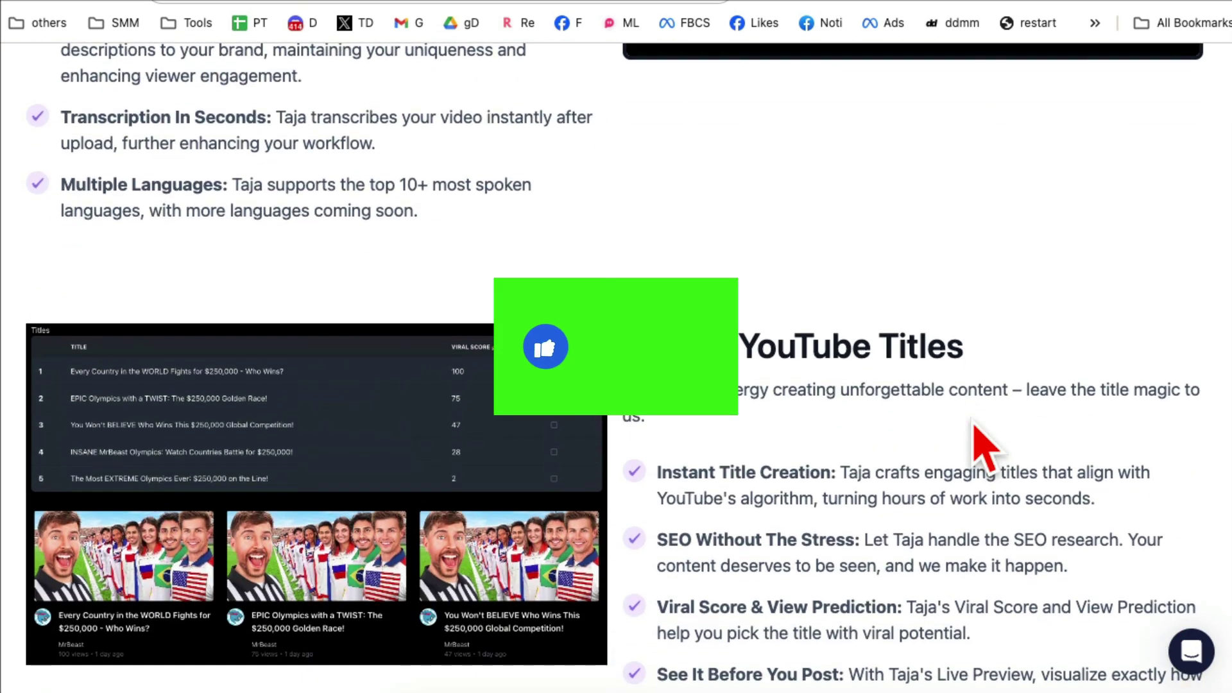
scroll(982, 443, "down", 2)
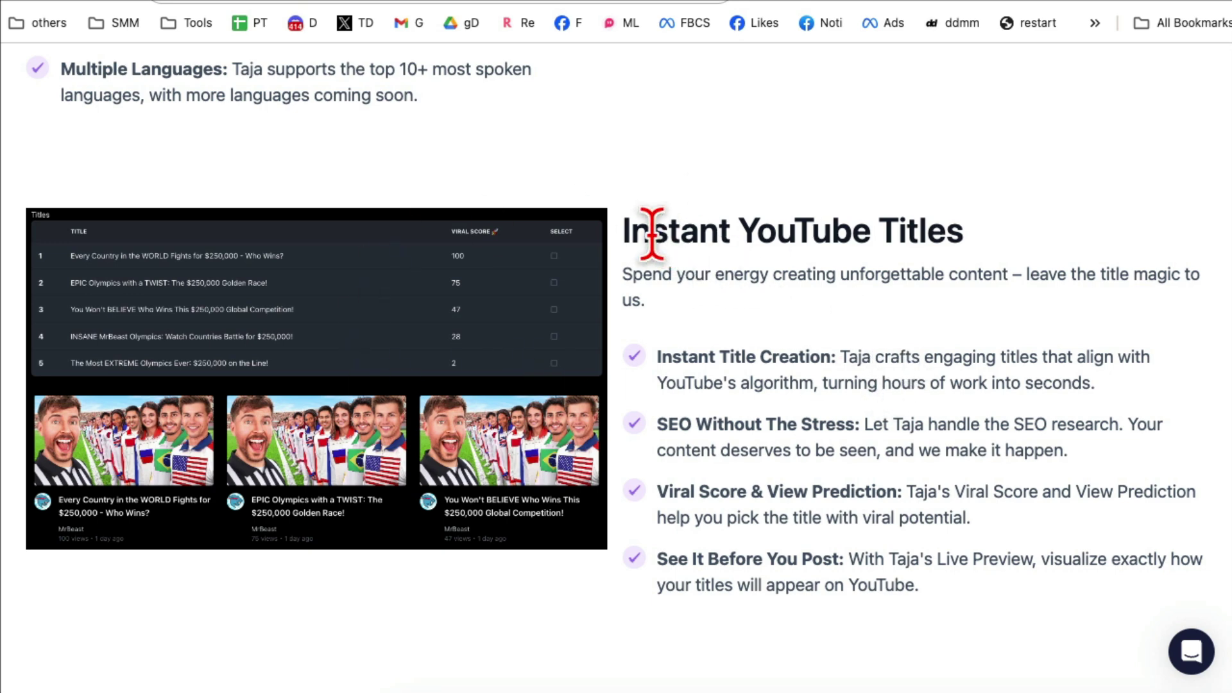
Review the Instant YouTube Titles and Smart Descriptions headings on the landing page
left_click_drag(651, 231, 939, 241)
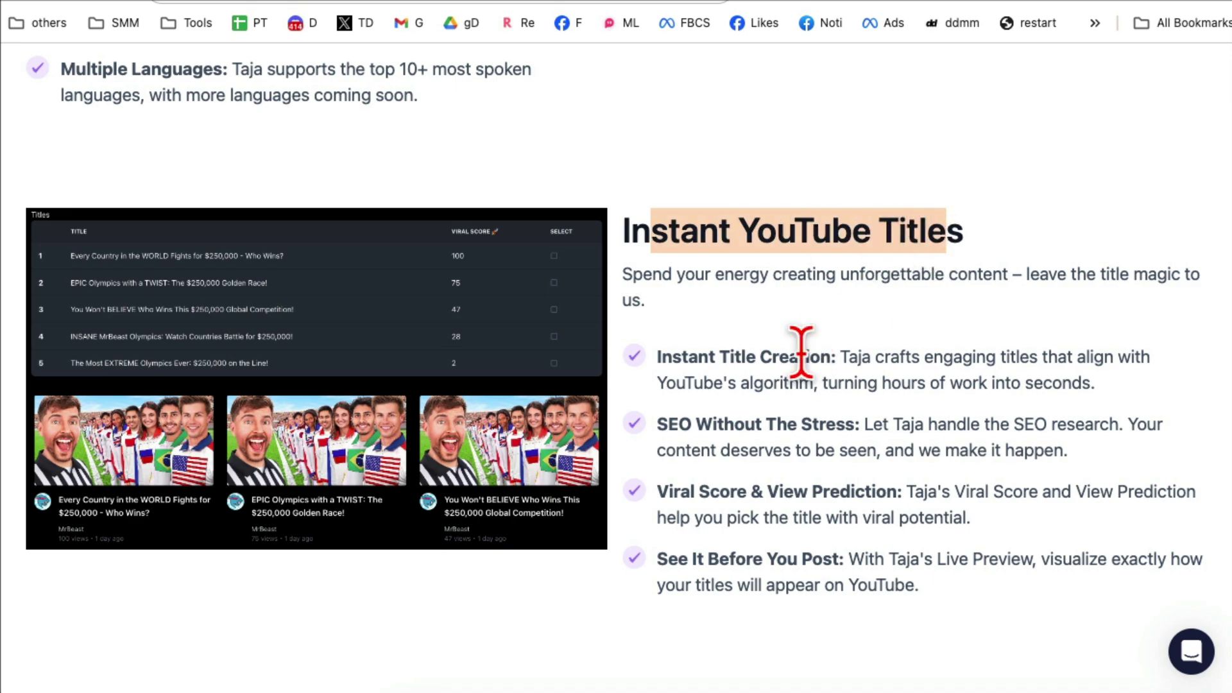
scroll(798, 454, "down", 3)
scroll(797, 476, "down", 2)
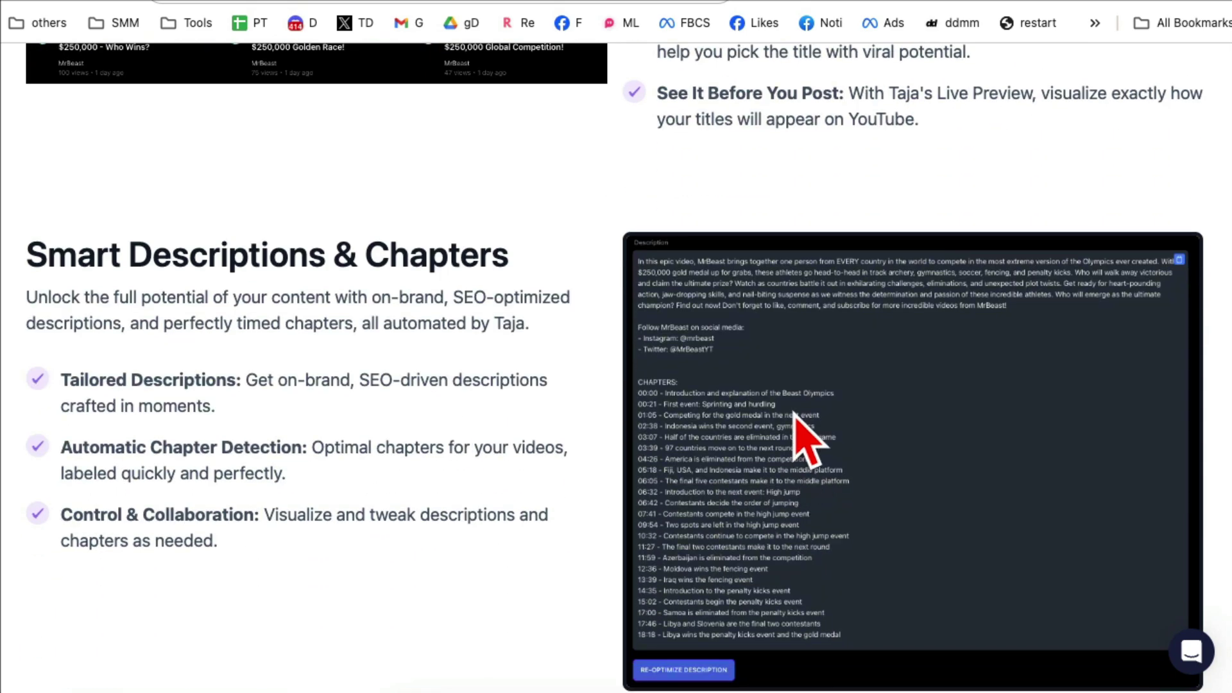
left_click_drag(327, 257, 26, 256)
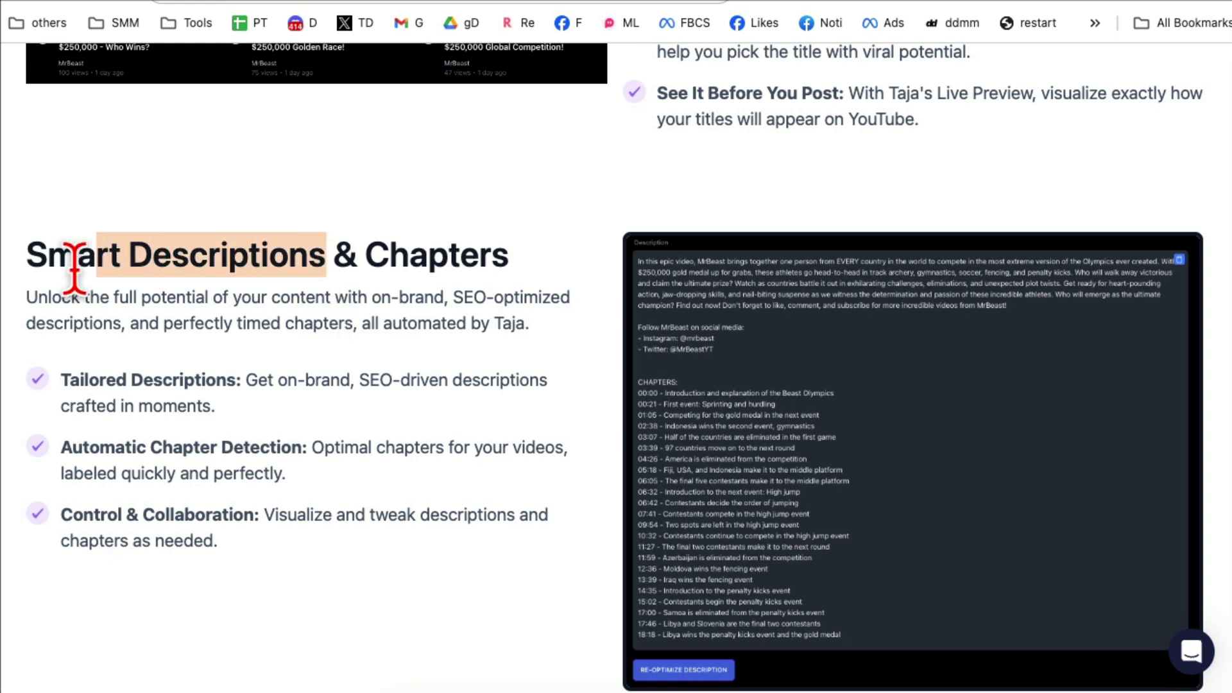
scroll(797, 453, "down", 2)
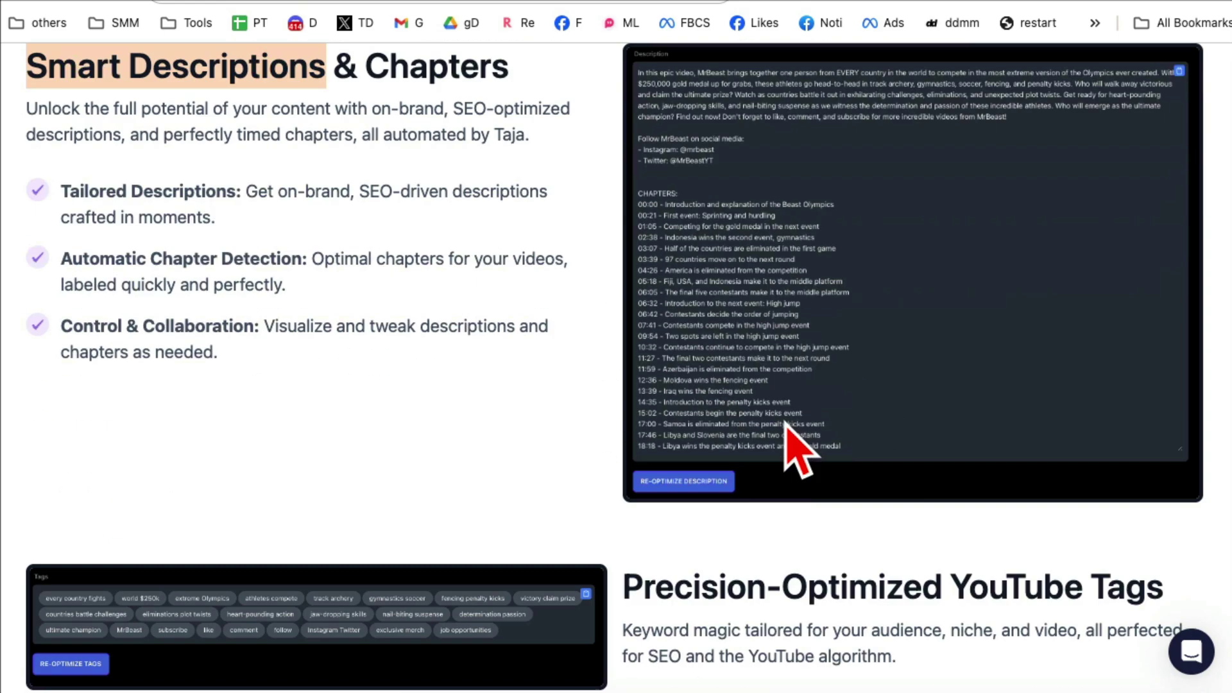
scroll(798, 439, "down", 2)
scroll(798, 450, "down", 3)
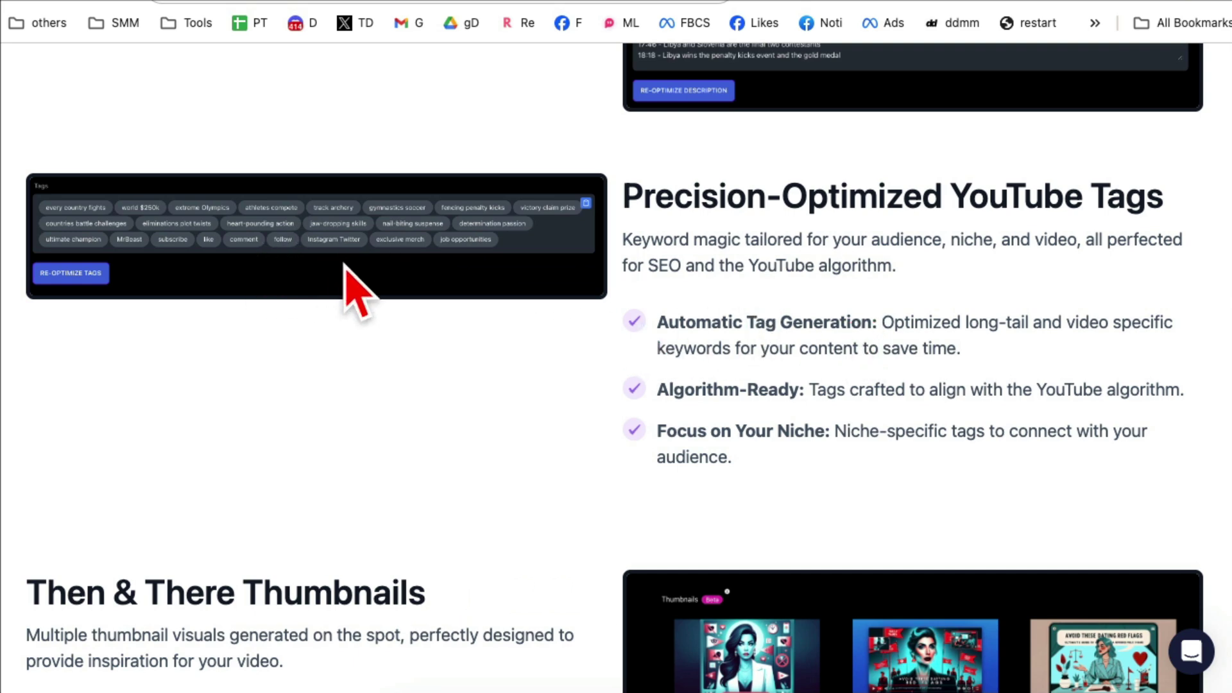
scroll(542, 407, "down", 2)
scroll(542, 389, "down", 2)
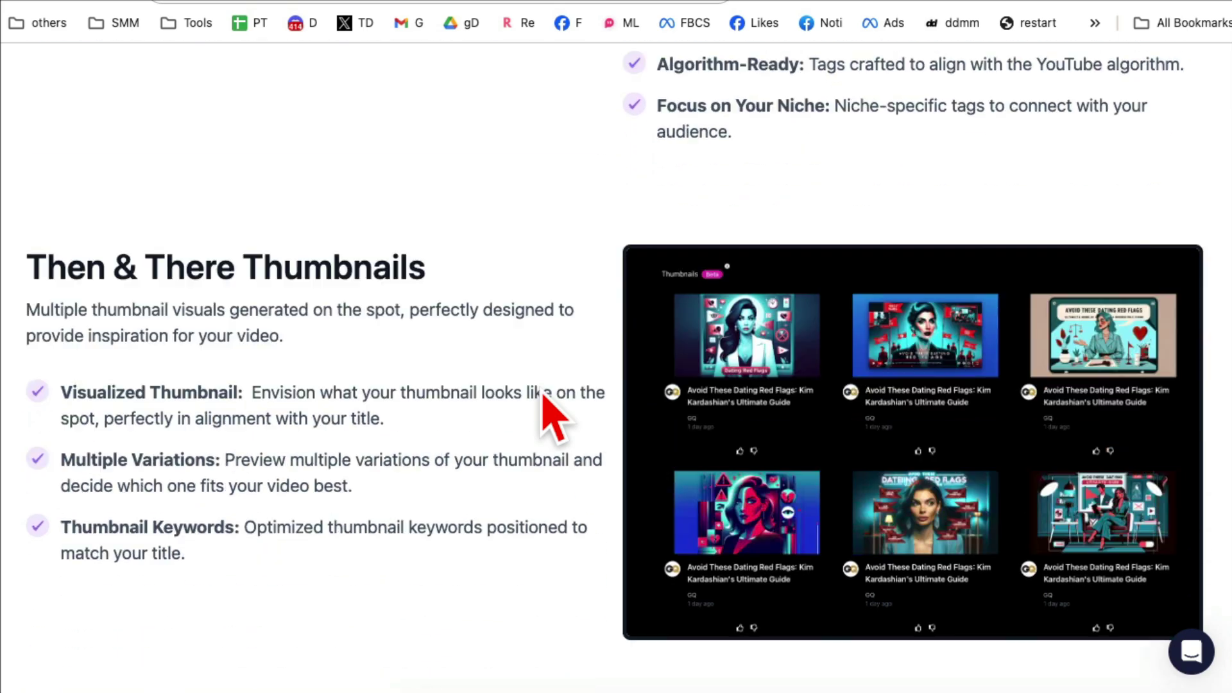
scroll(542, 407, "down", 2)
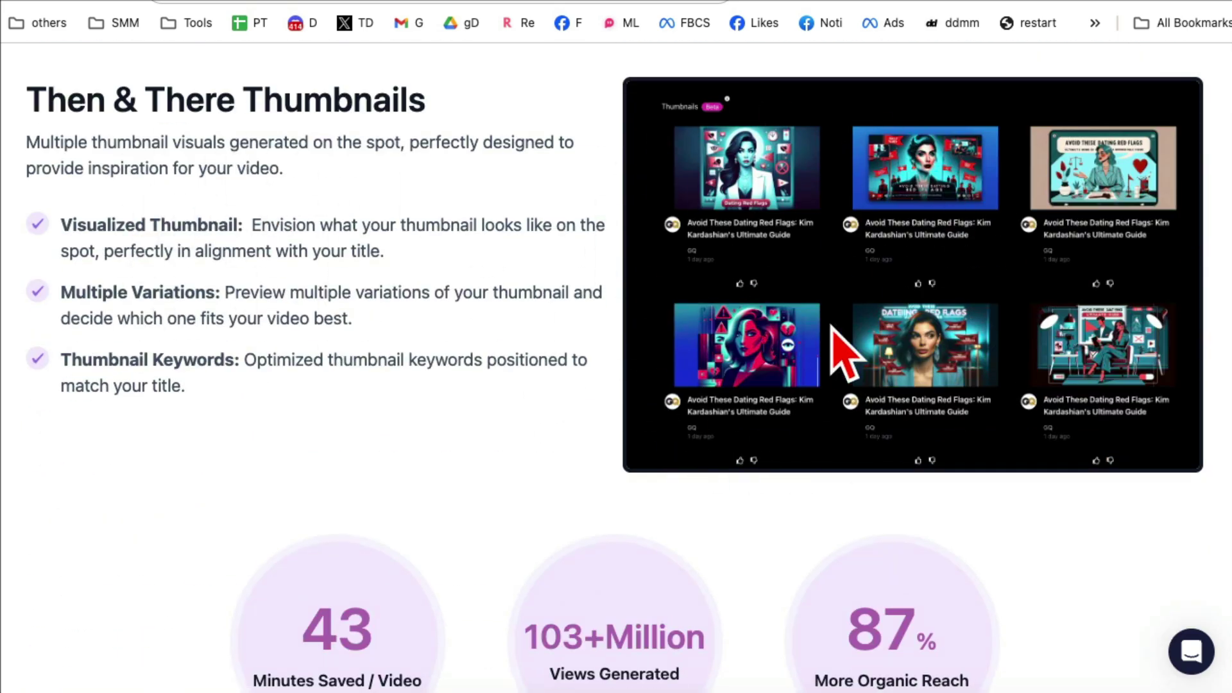
scroll(789, 404, "down", 5)
scroll(773, 416, "down", 10)
scroll(772, 417, "up", 15)
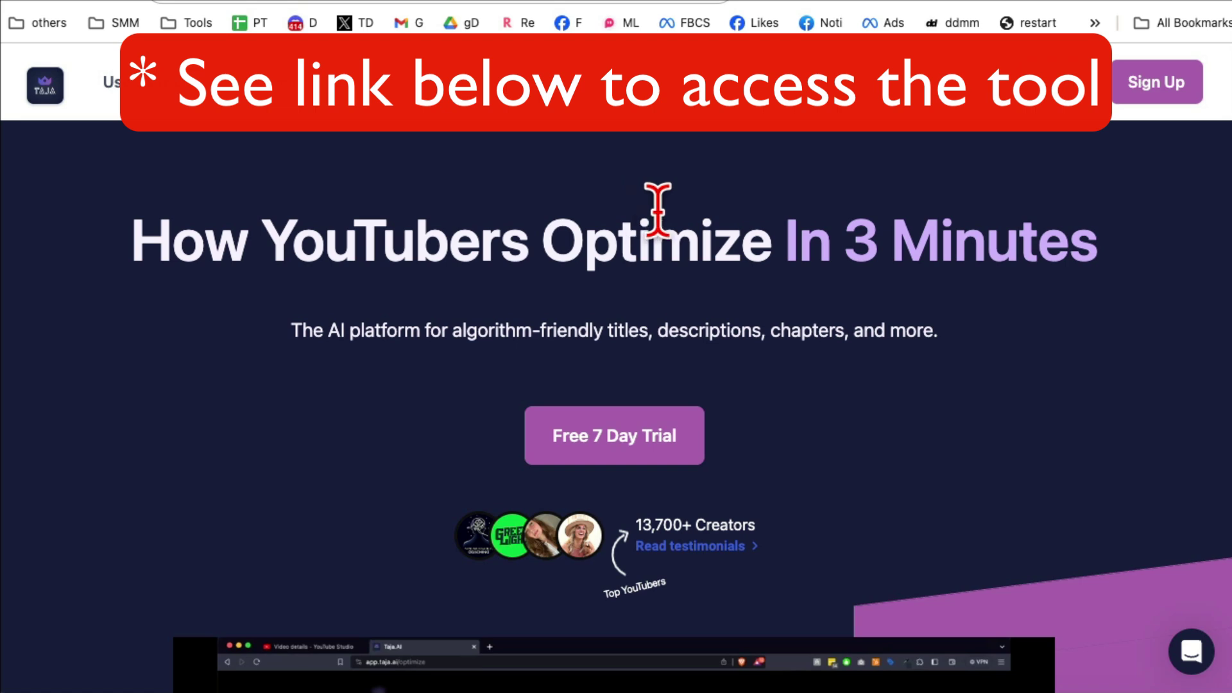
Sign in to the Taja account and dismiss Chrome's saved-passwords warning
left_click(1040, 132)
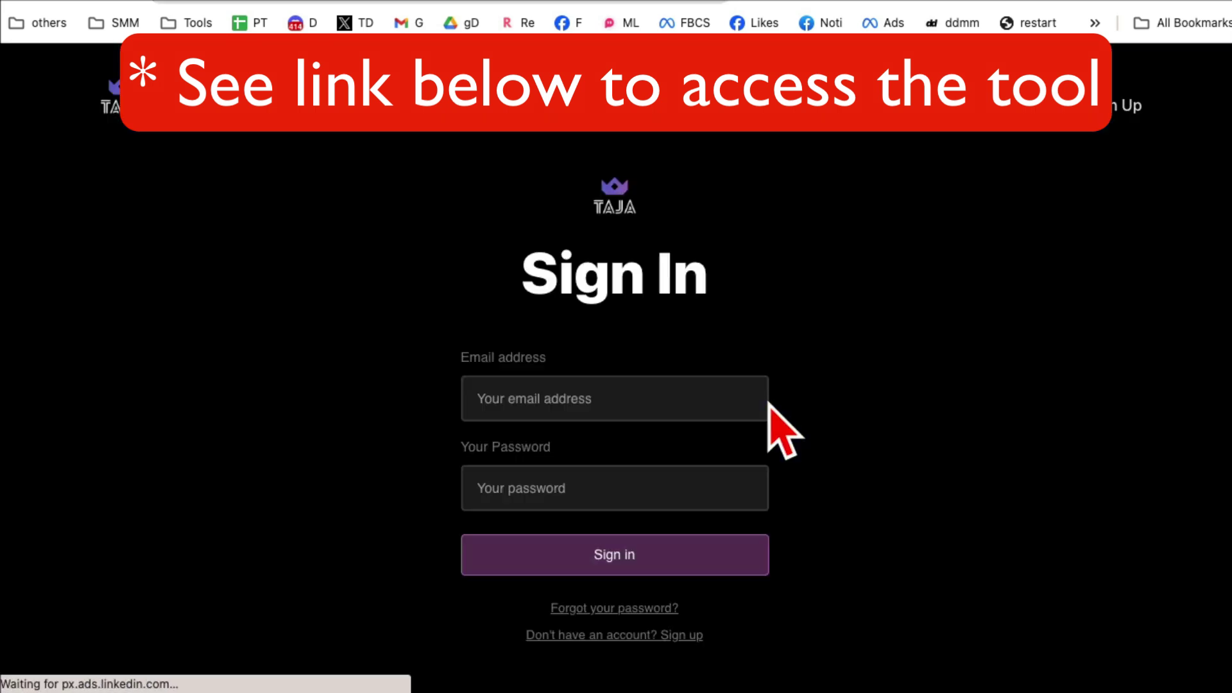
left_click(680, 605)
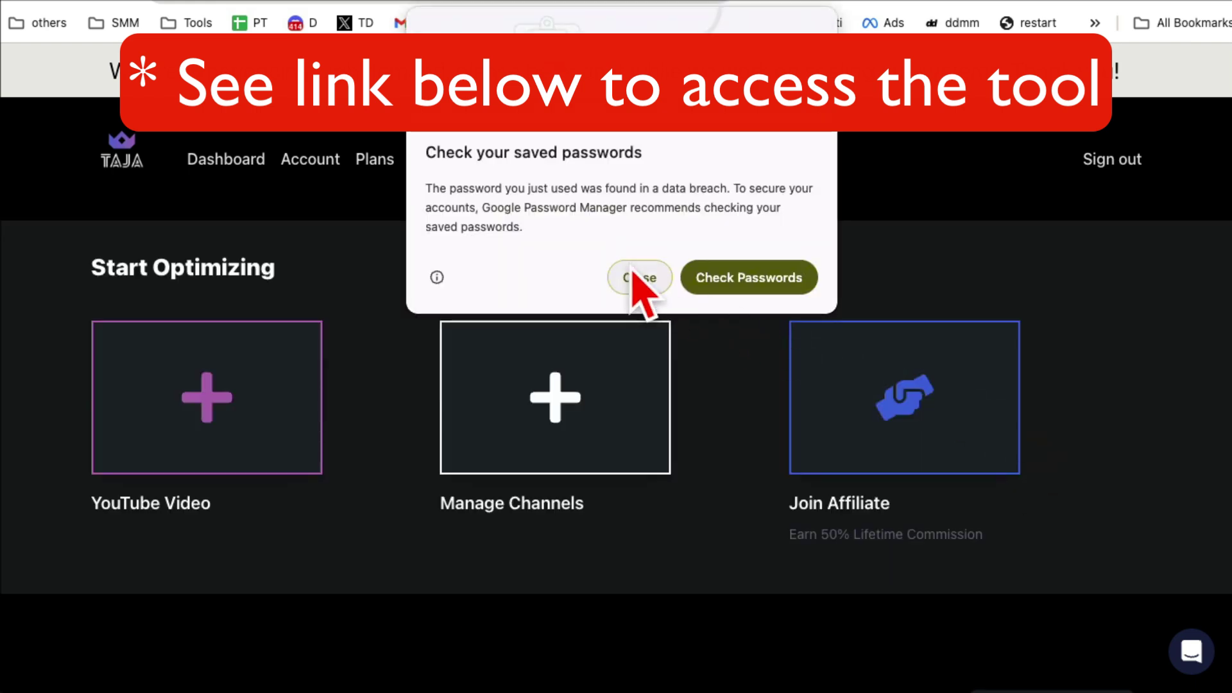
left_click(637, 278)
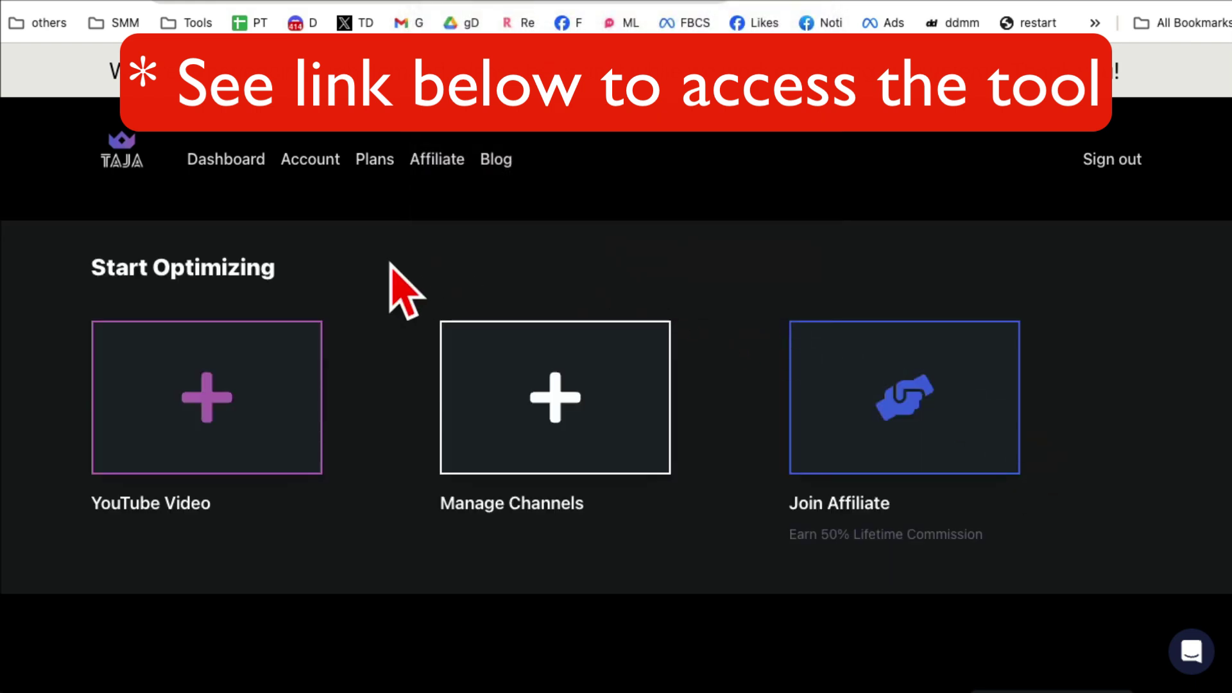
scroll(1044, 310, "down", 1)
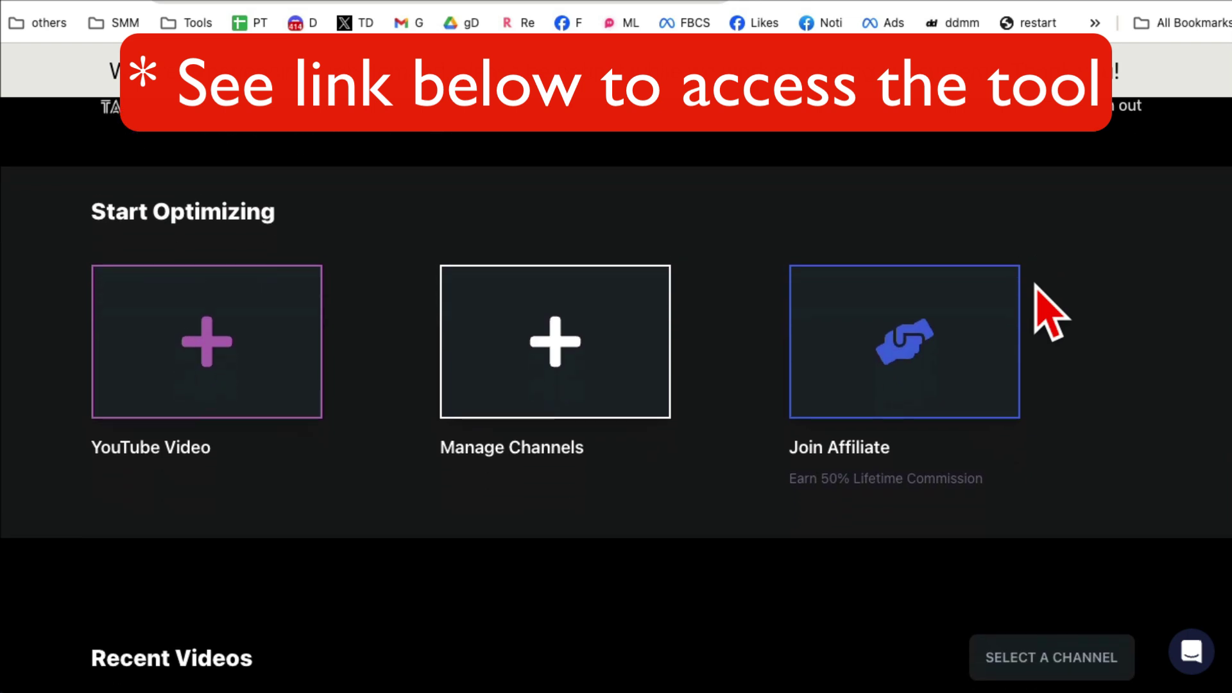
scroll(1044, 310, "up", 1)
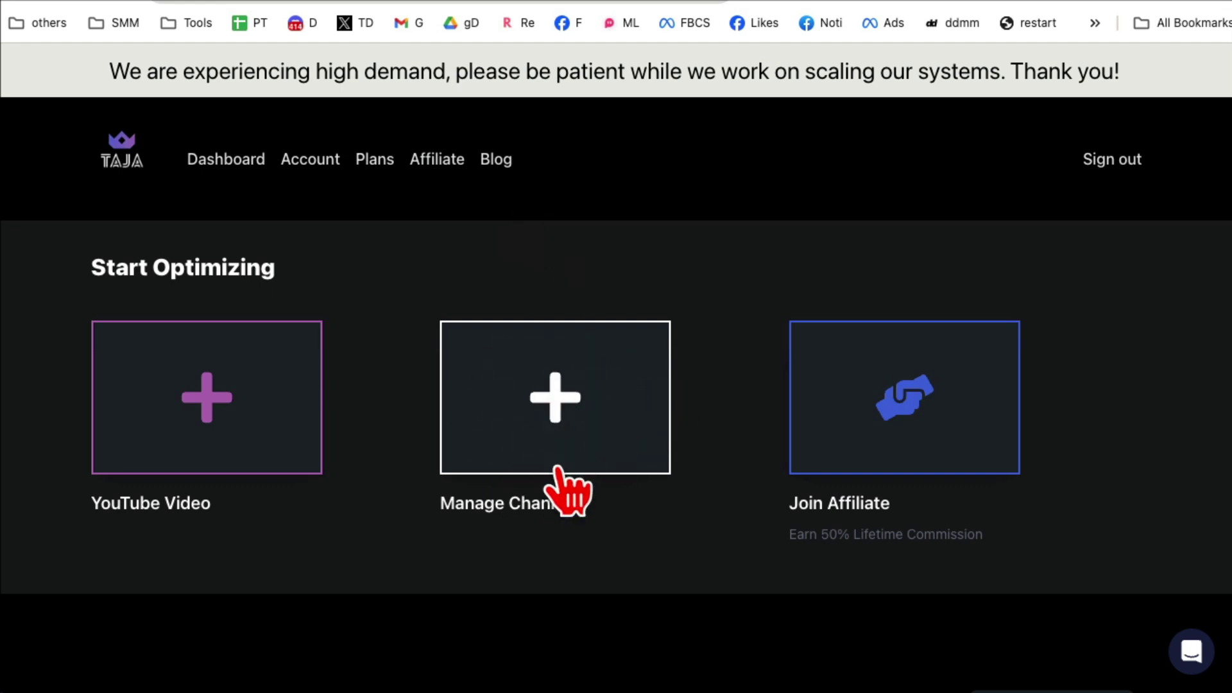
scroll(566, 489, "down", 2)
scroll(567, 489, "up", 2)
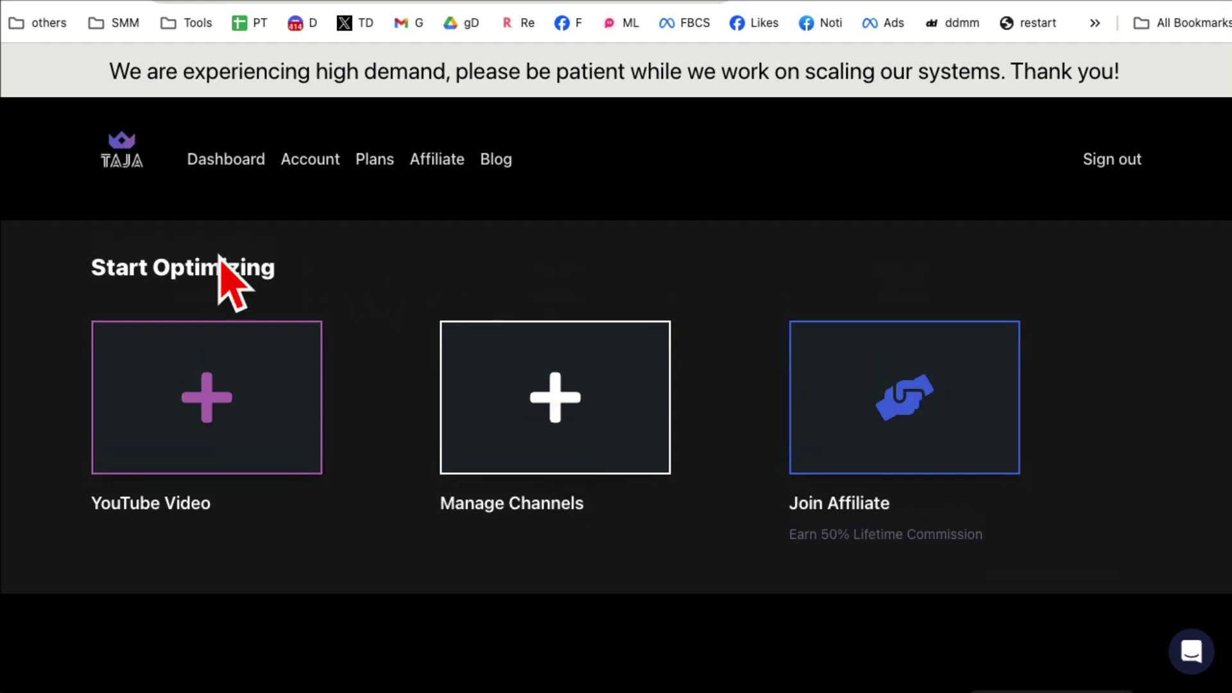
Start a new YouTube Video optimization and paste the video link into the URL field
left_click(206, 392)
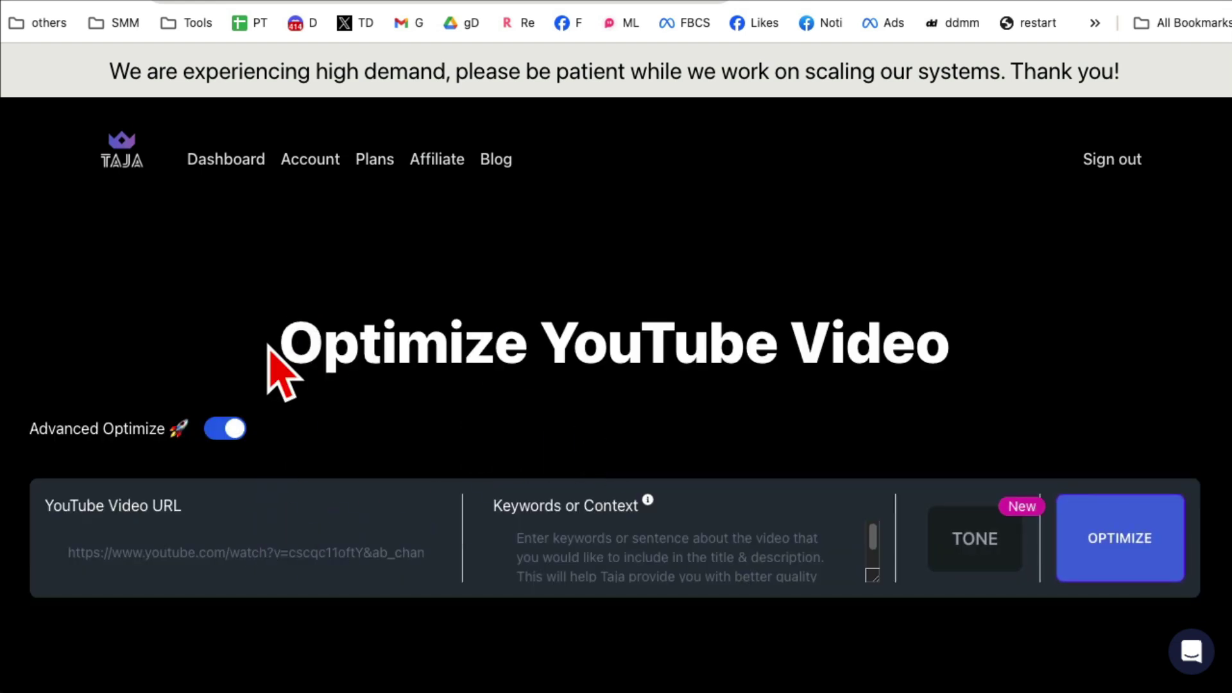
left_click_drag(274, 346, 909, 342)
scroll(546, 530, "down", 3)
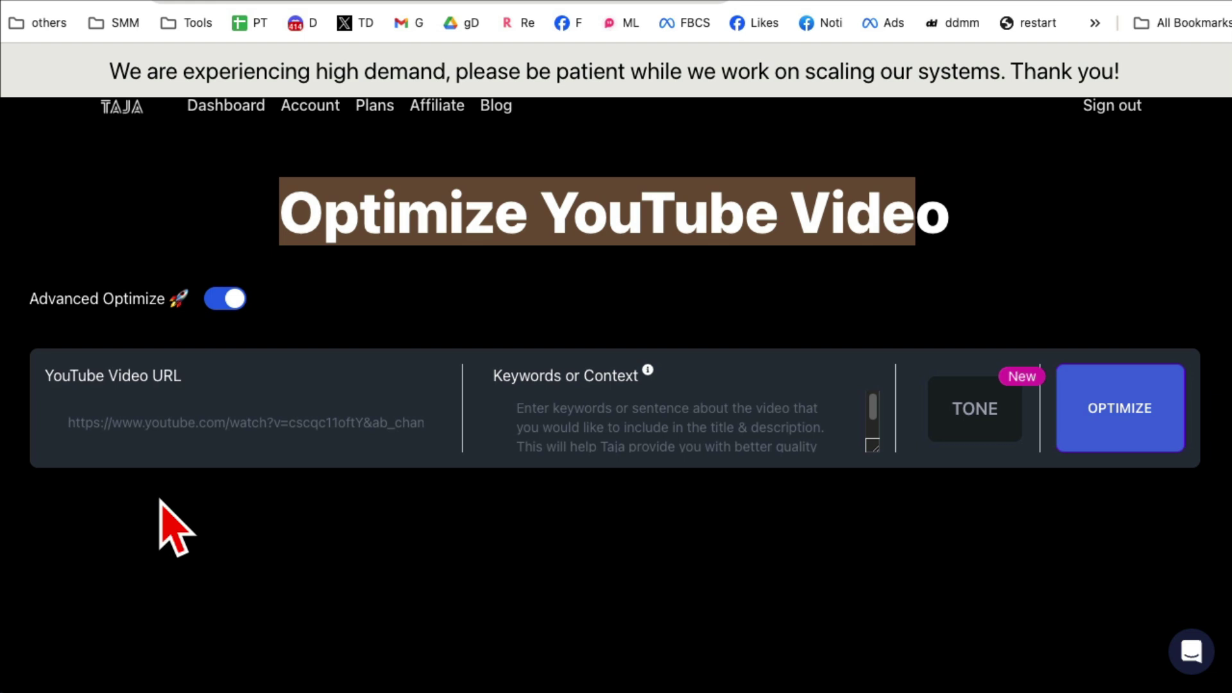
left_click(132, 420)
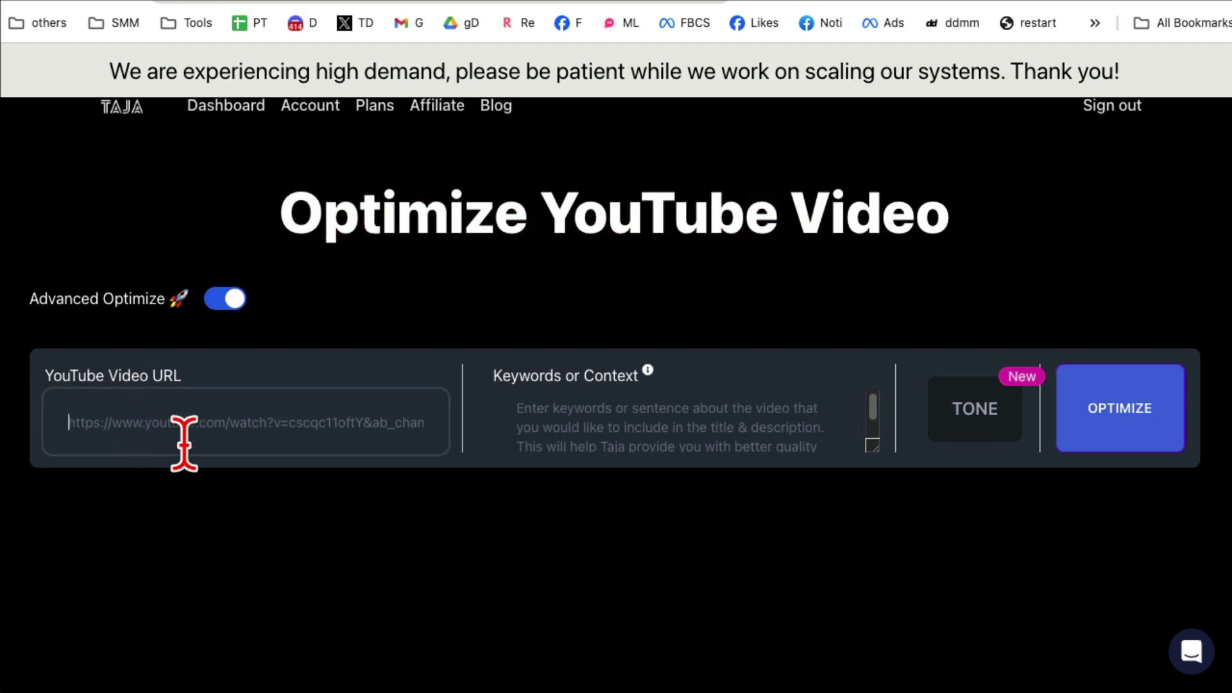
type("https://youtu.be/lXknZcBA9R4?si=VM0aNJXIC88LB3YC")
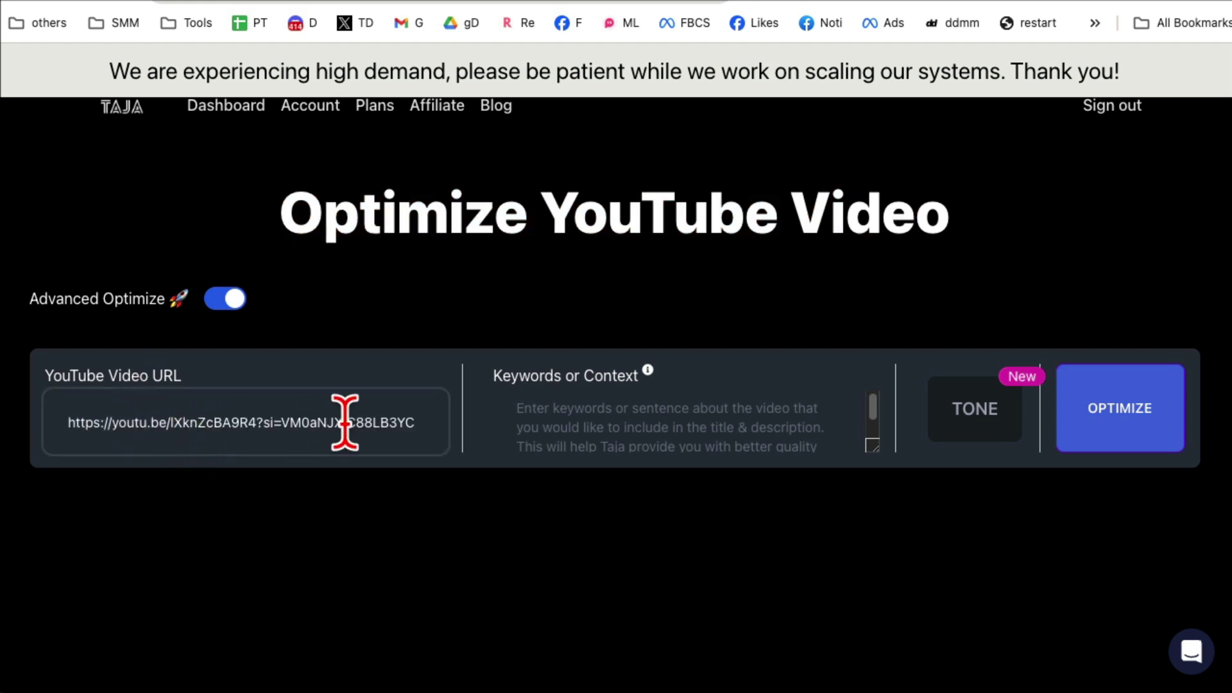
left_click_drag(345, 422, 73, 416)
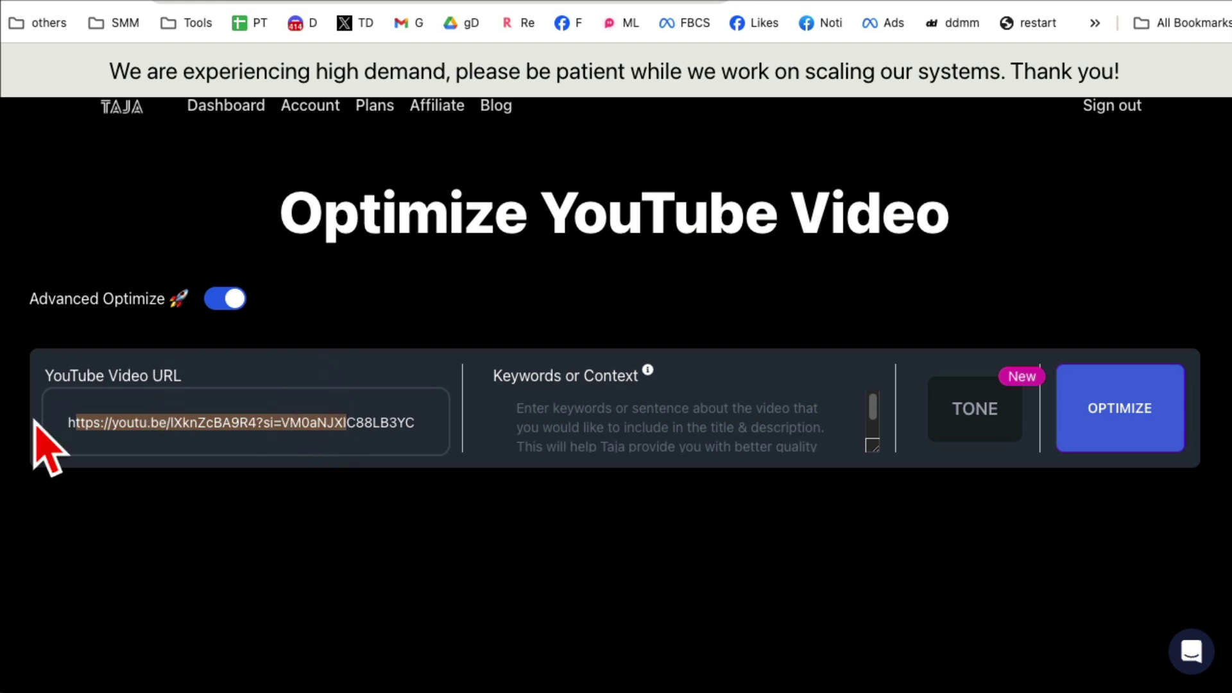
left_click(608, 439)
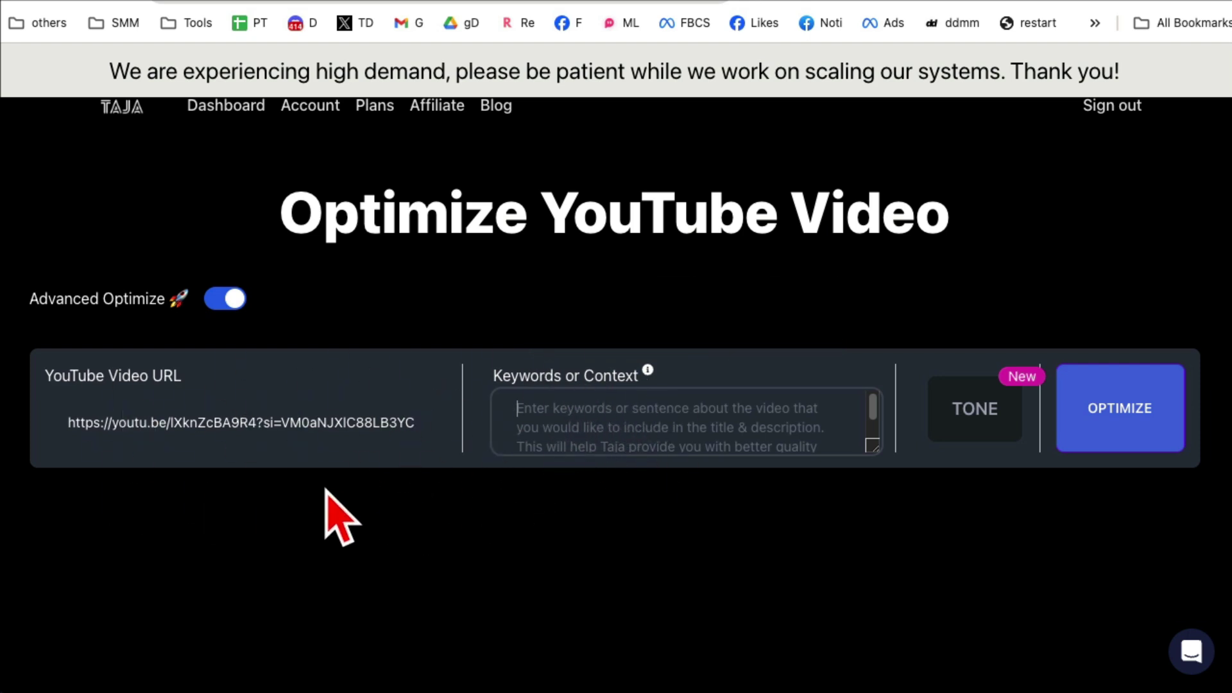
Choose the Clickbaity tone and run OPTIMIZE on the video
left_click(986, 415)
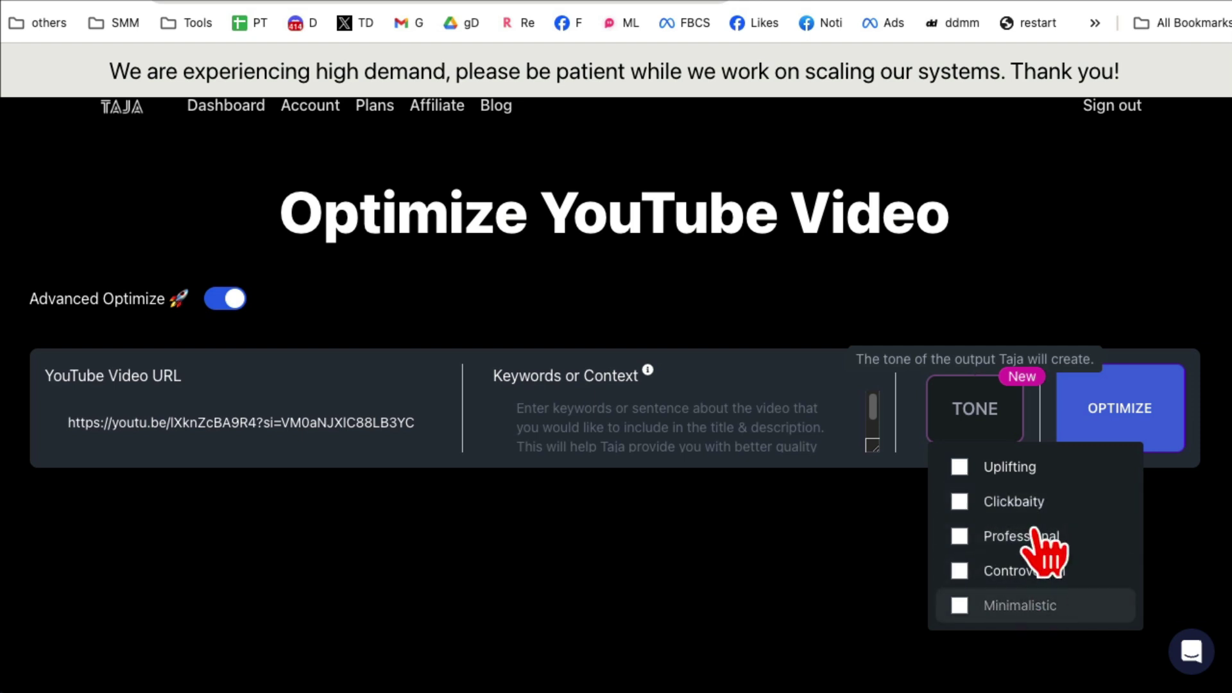
left_click(1042, 516)
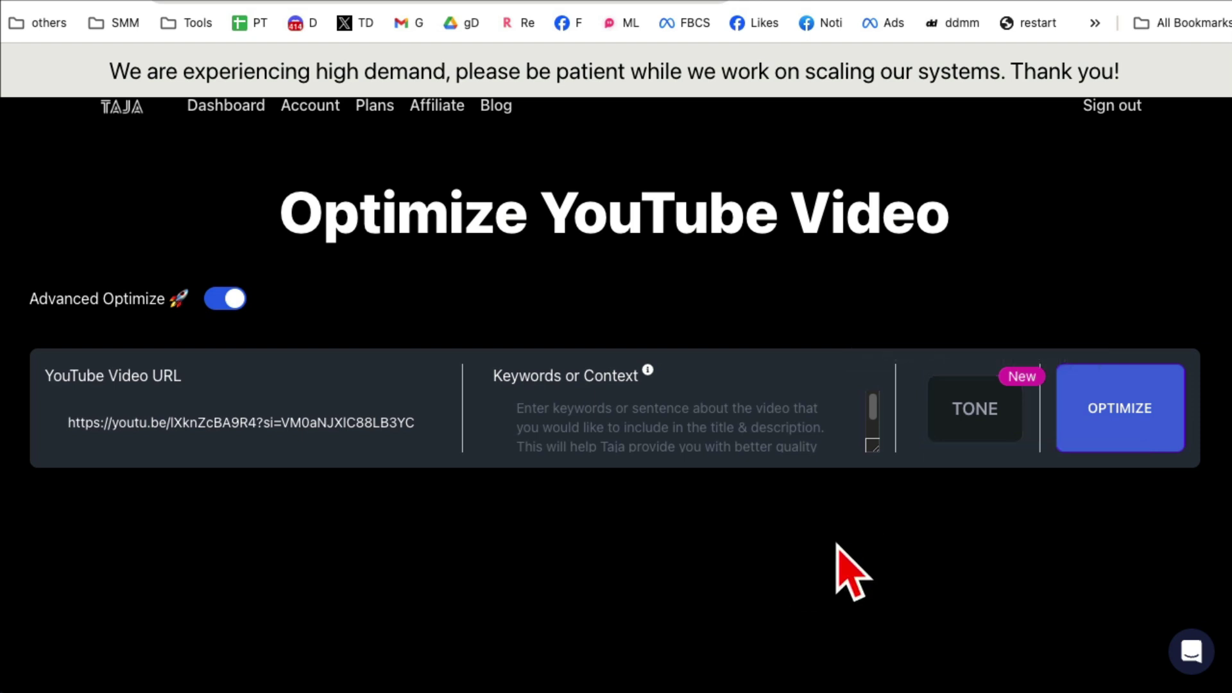
left_click(1098, 410)
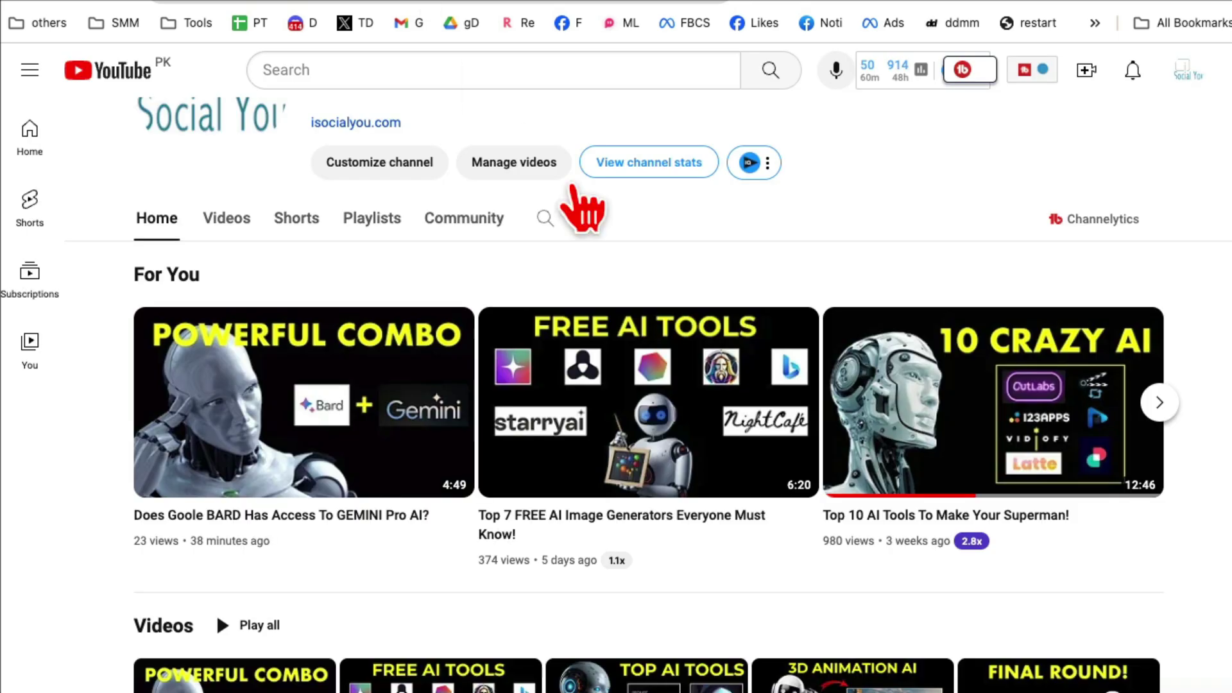
scroll(578, 462, "down", 2)
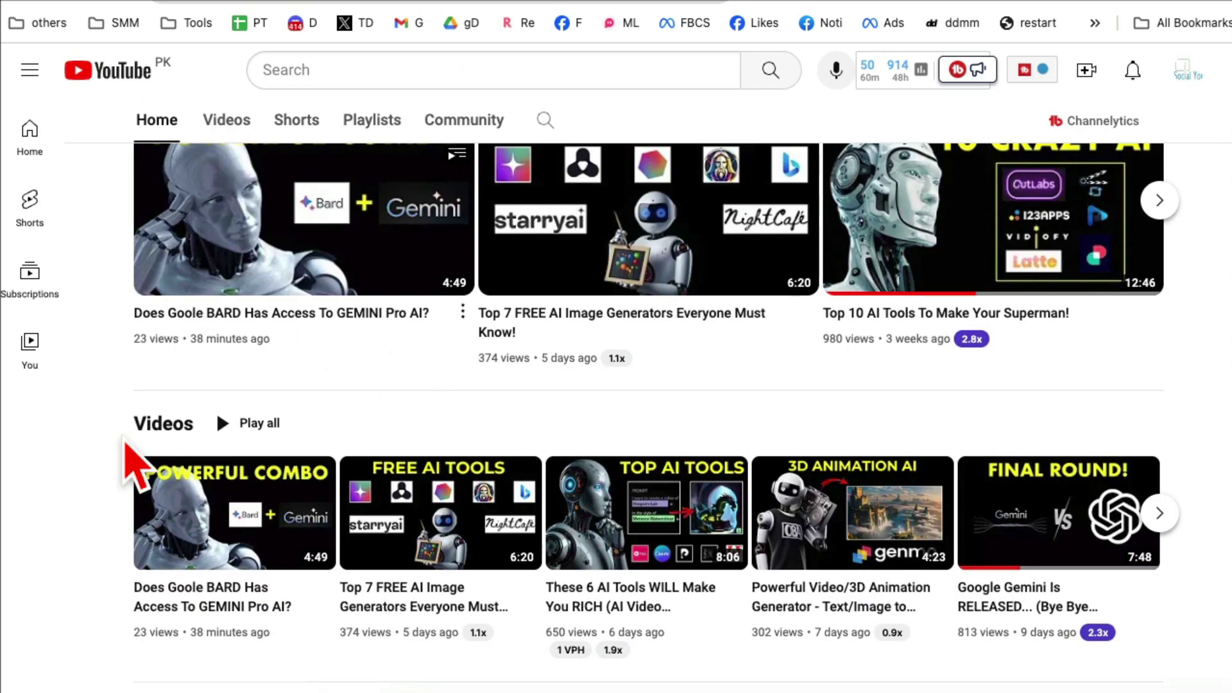
scroll(390, 458, "down", 2)
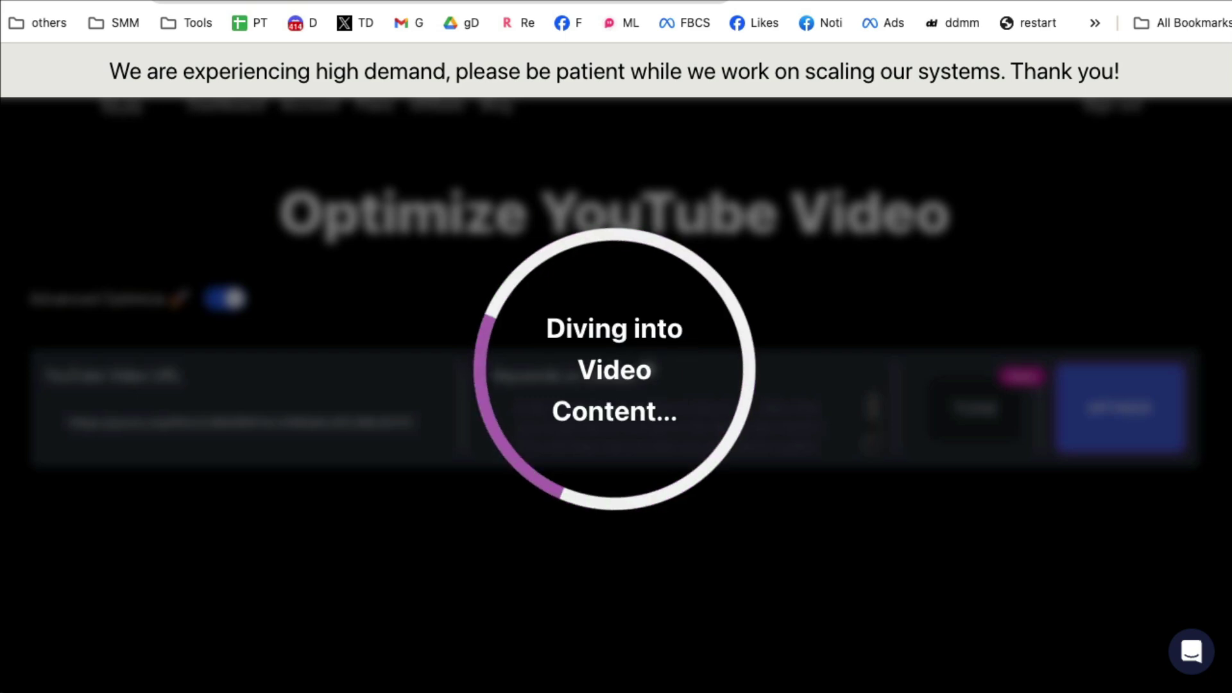
scroll(875, 380, "down", 3)
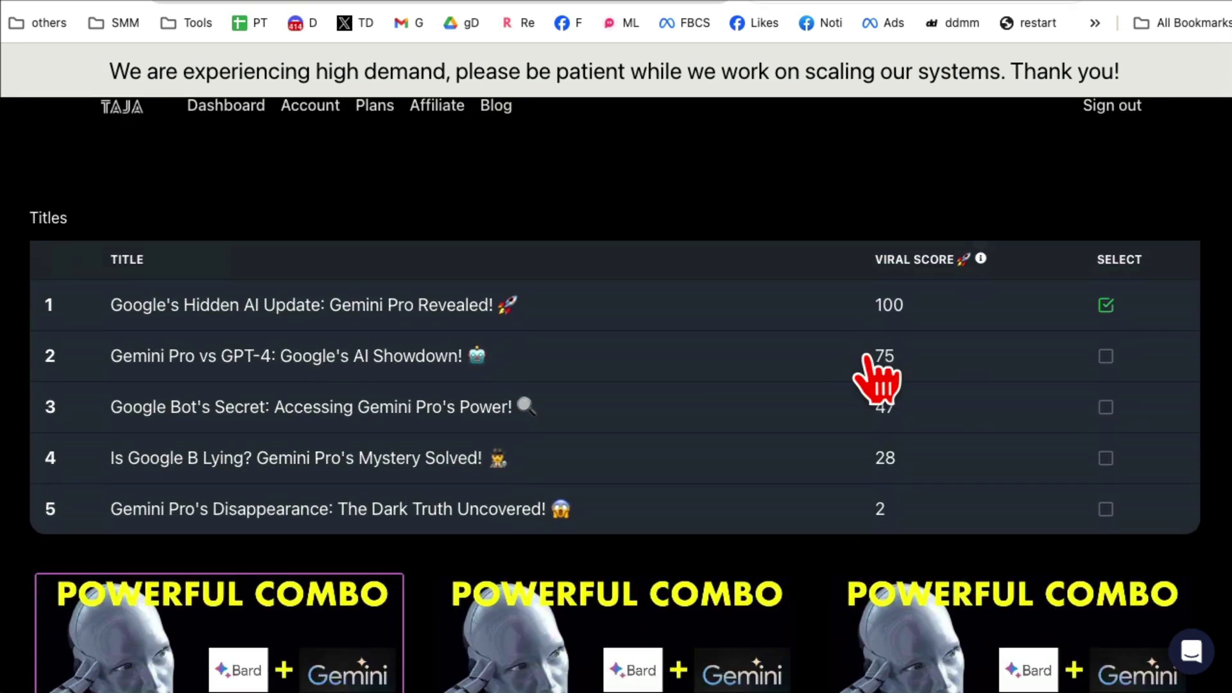
scroll(833, 366, "up", 2)
scroll(789, 349, "up", 5)
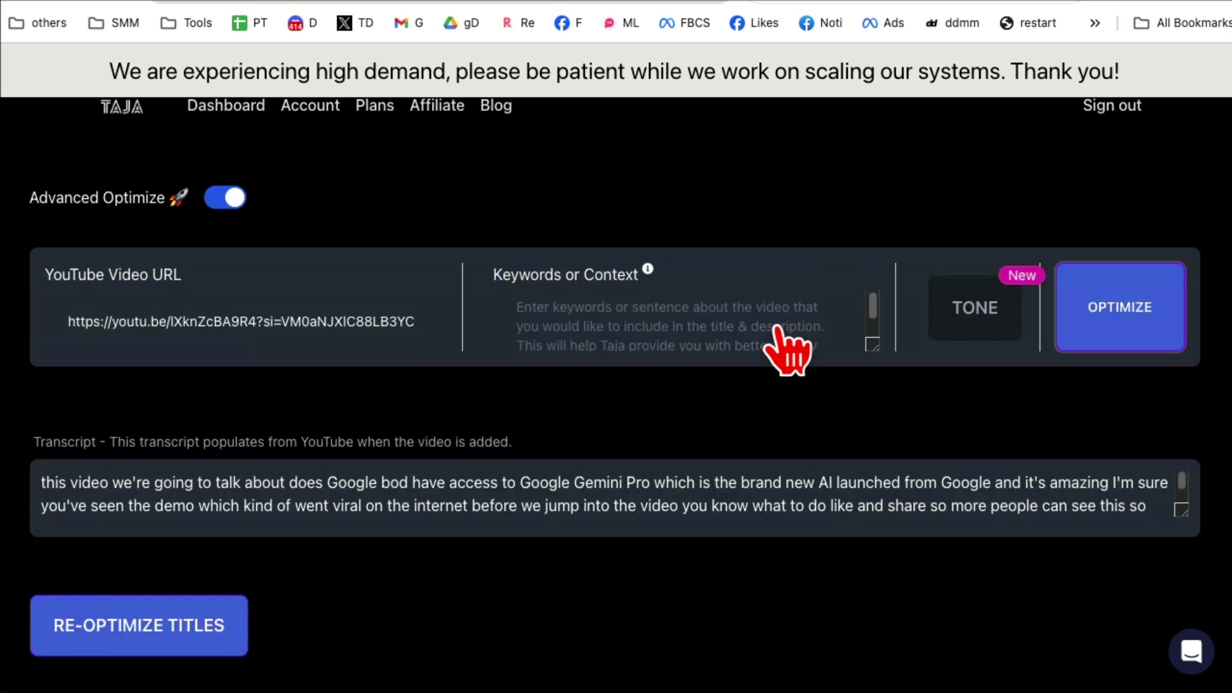
scroll(776, 322, "down", 1)
scroll(385, 496, "down", 5)
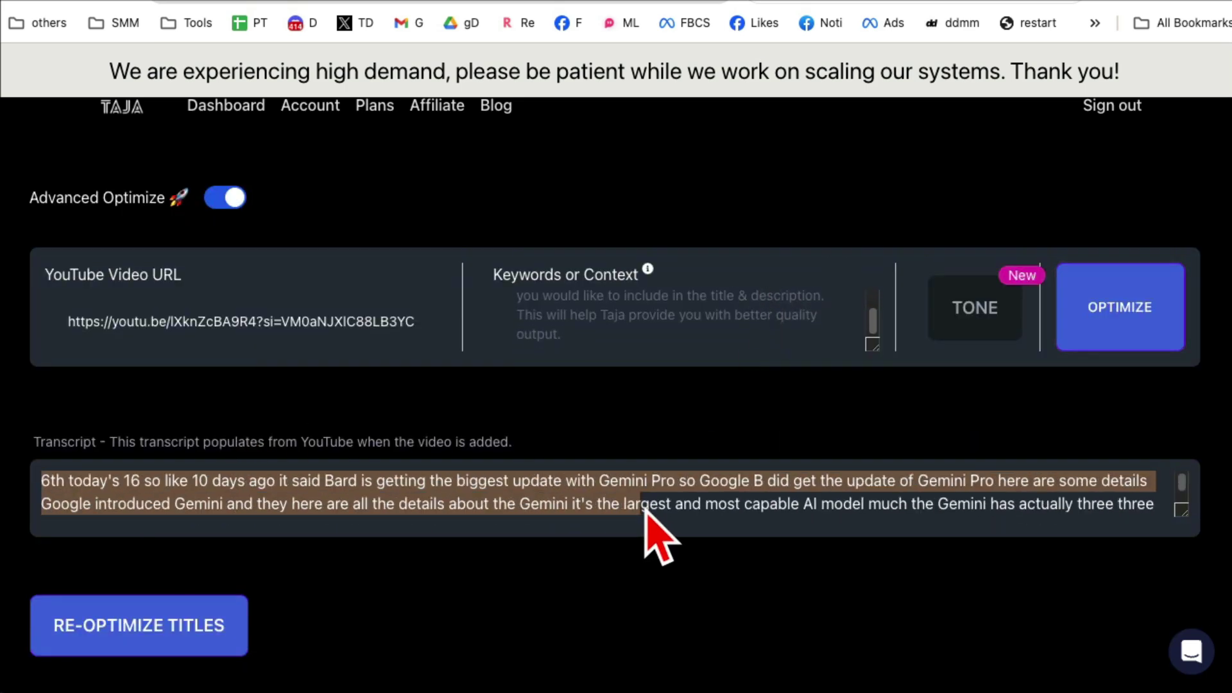
scroll(660, 510, "down", 5)
scroll(910, 578, "down", 3)
scroll(857, 530, "down", 3)
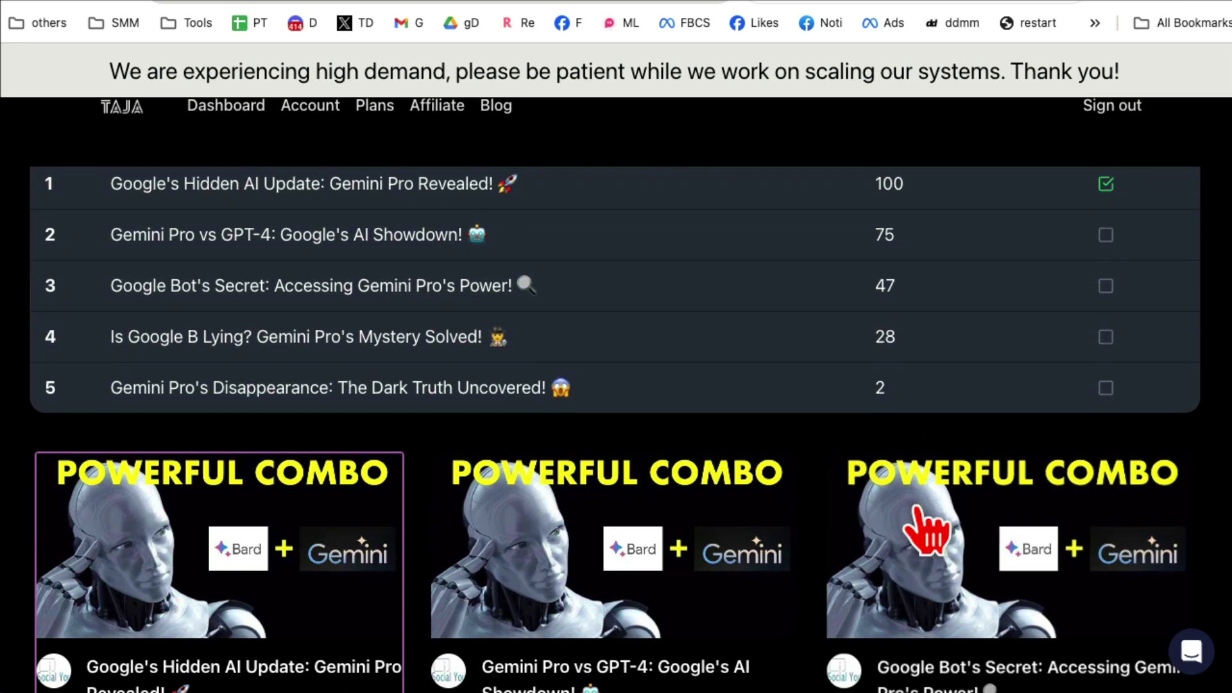
scroll(520, 496, "up", 2)
scroll(539, 474, "up", 1)
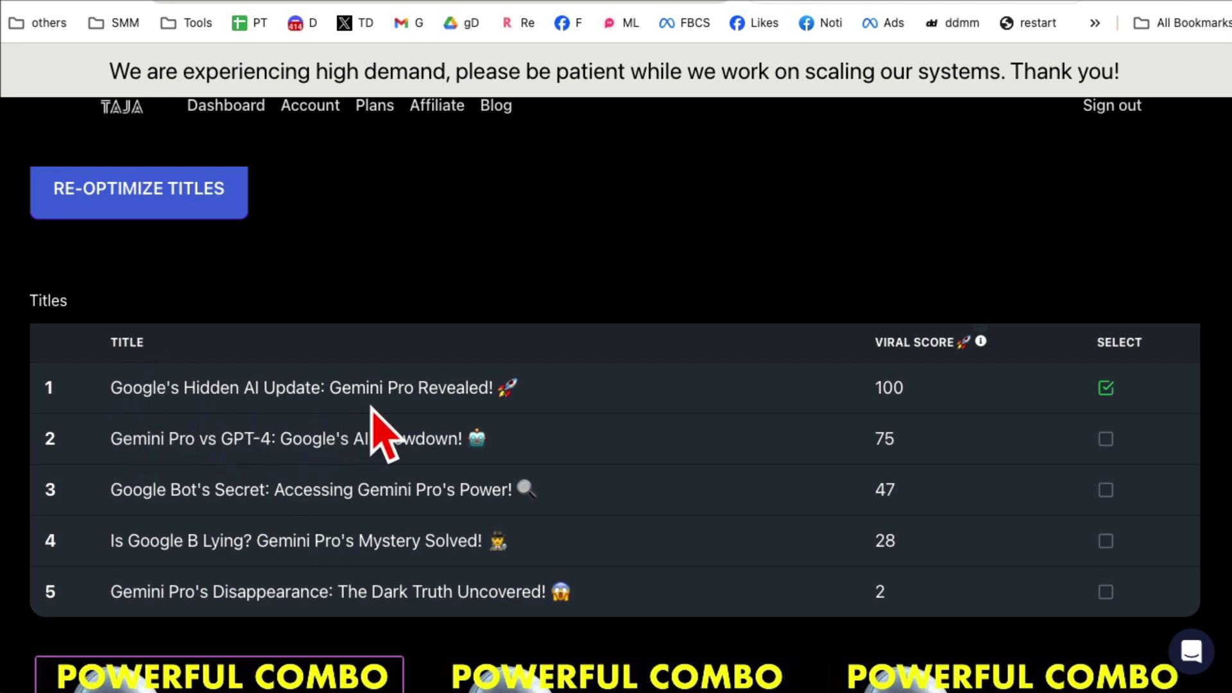
left_click_drag(536, 398, 132, 387)
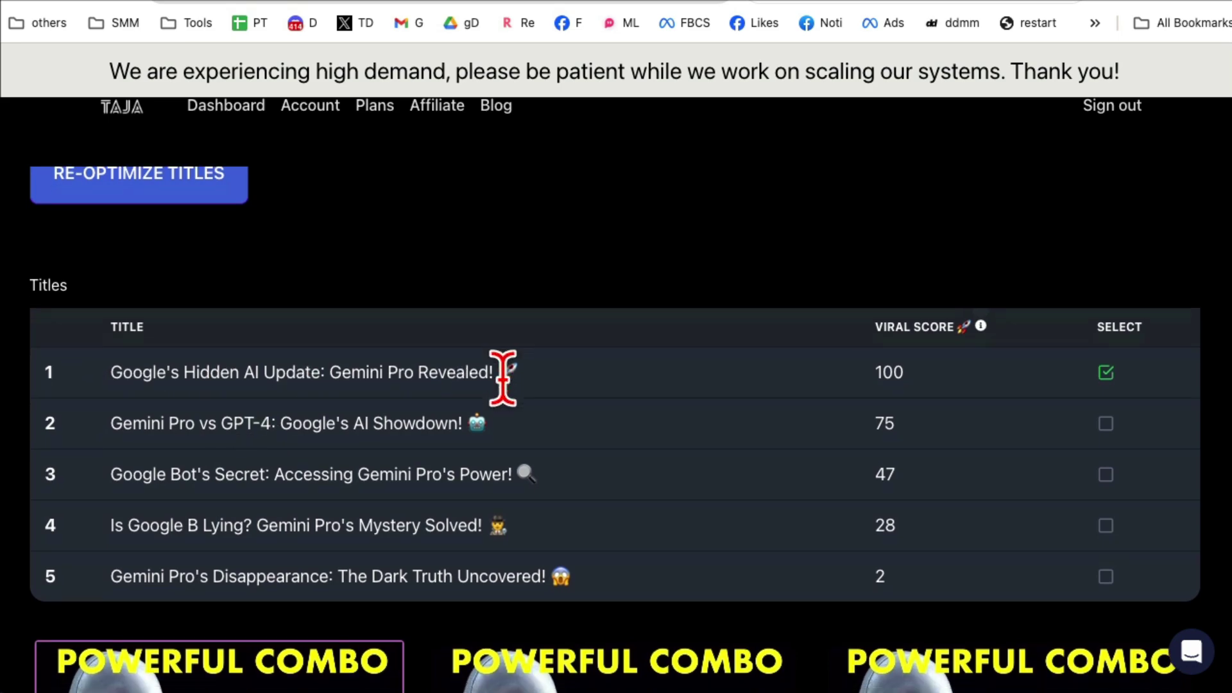
scroll(503, 376, "down", 2)
scroll(508, 407, "down", 5)
scroll(486, 395, "down", 3)
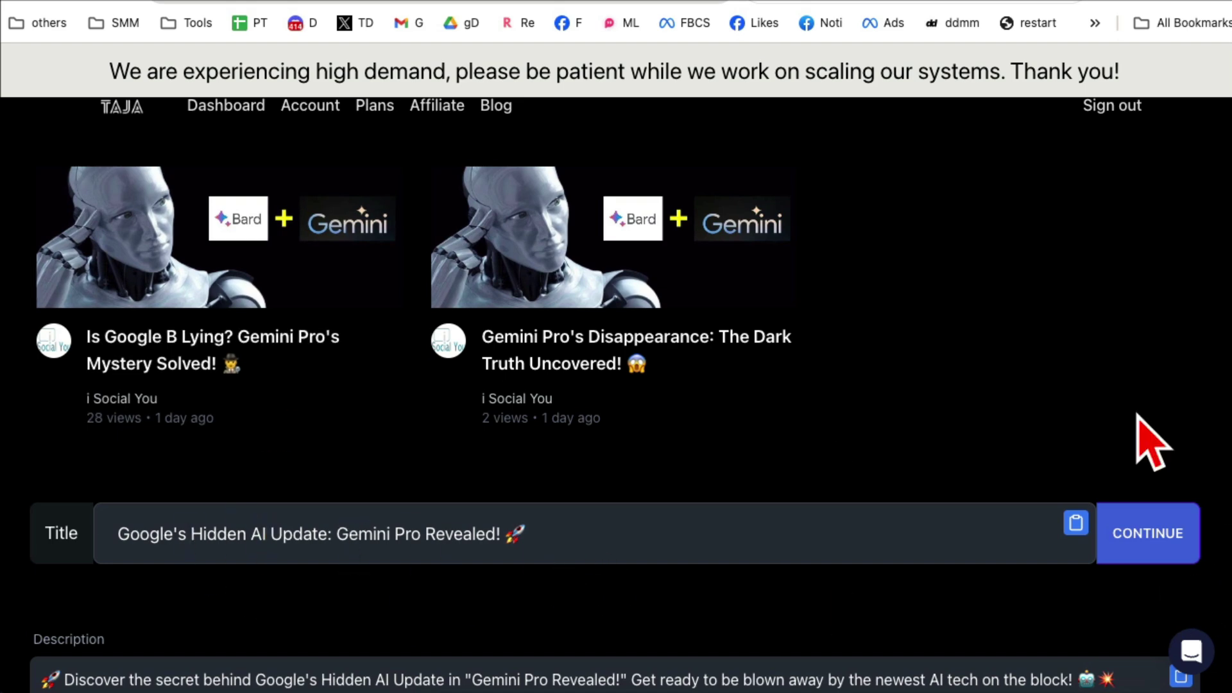
Continue with the chosen Gemini Pro title and review the generated description paragraphs
left_click(1169, 554)
scroll(849, 494, "down", 1)
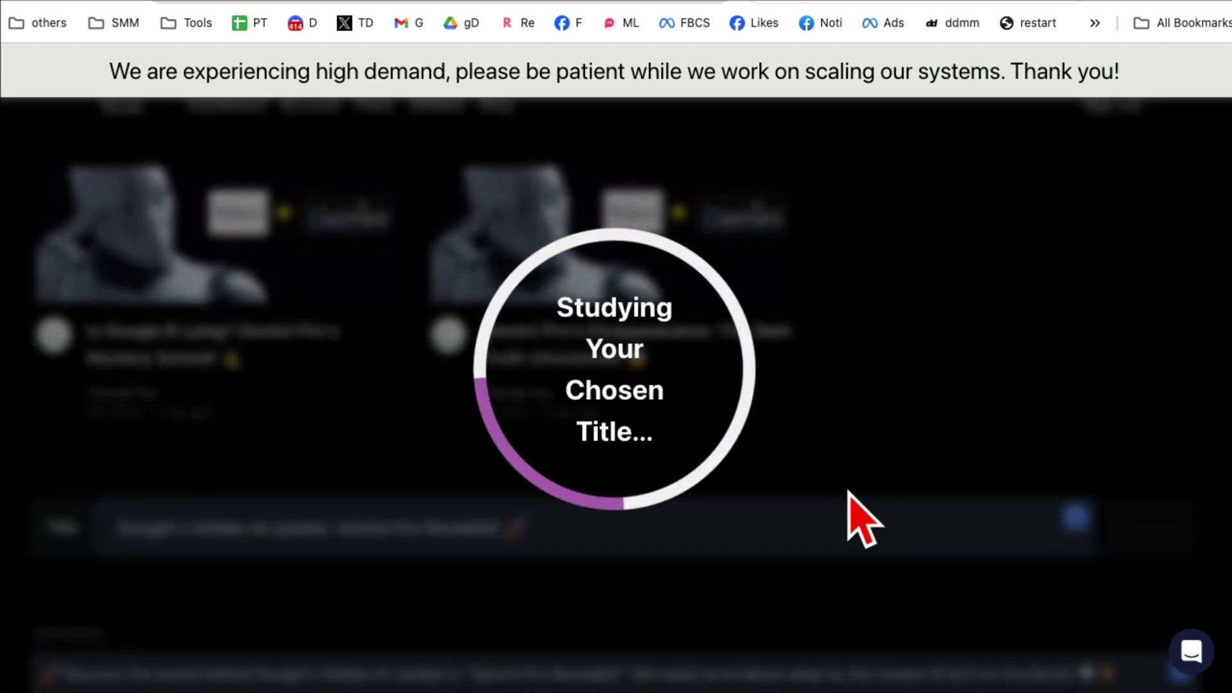
scroll(854, 492, "down", 1)
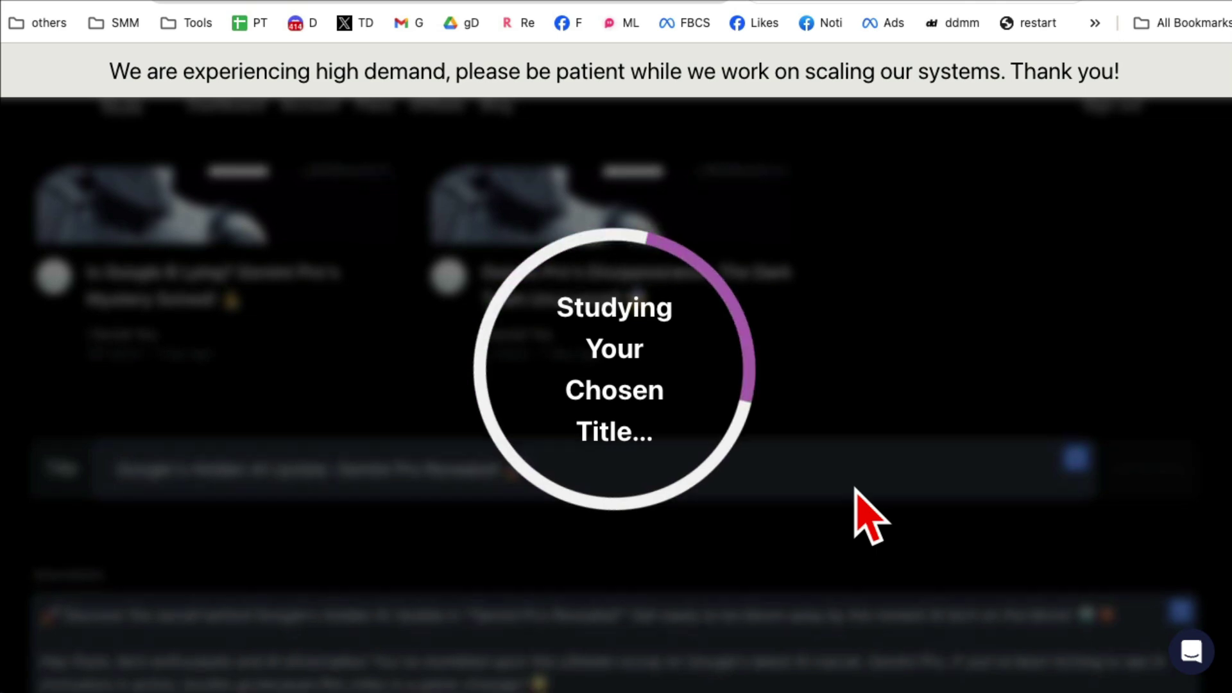
scroll(869, 515, "down", 1)
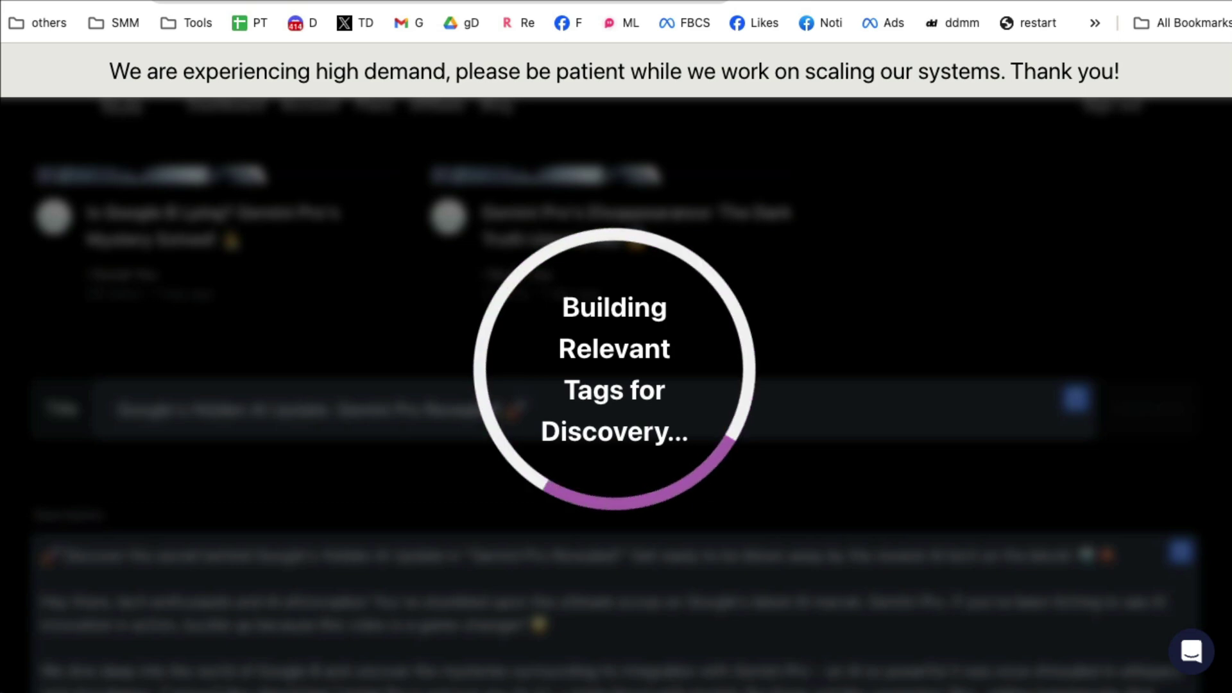
scroll(834, 393, "down", 1)
scroll(834, 396, "down", 1)
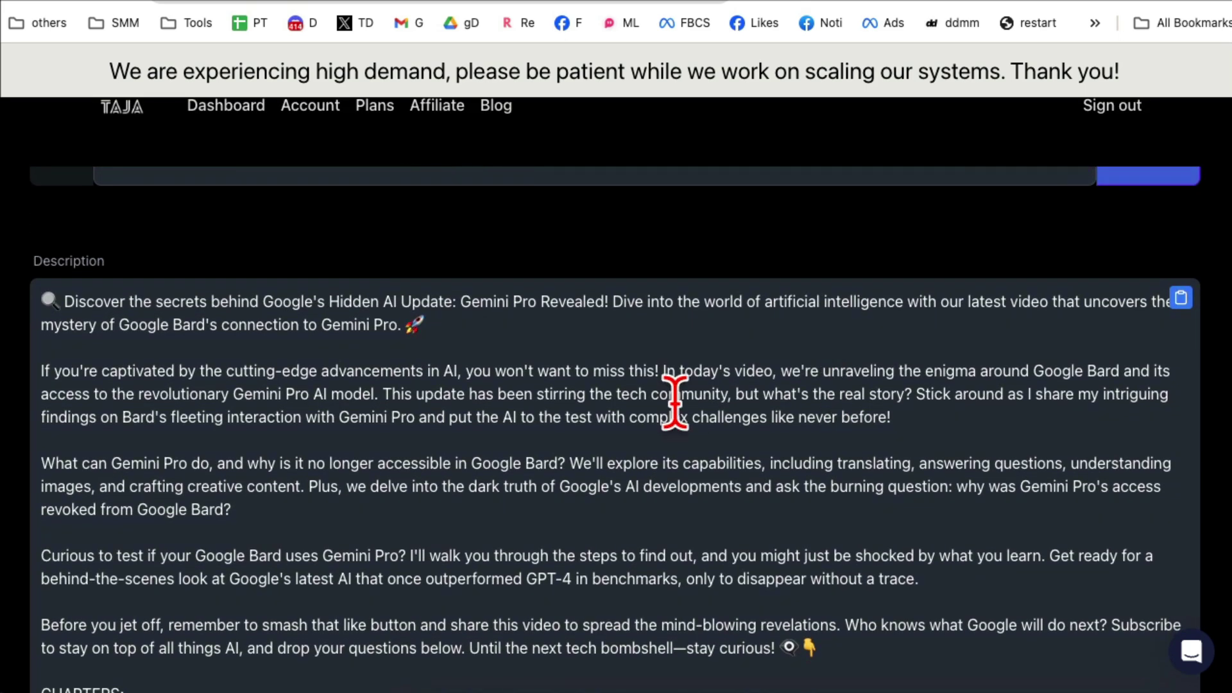
scroll(680, 401, "down", 1)
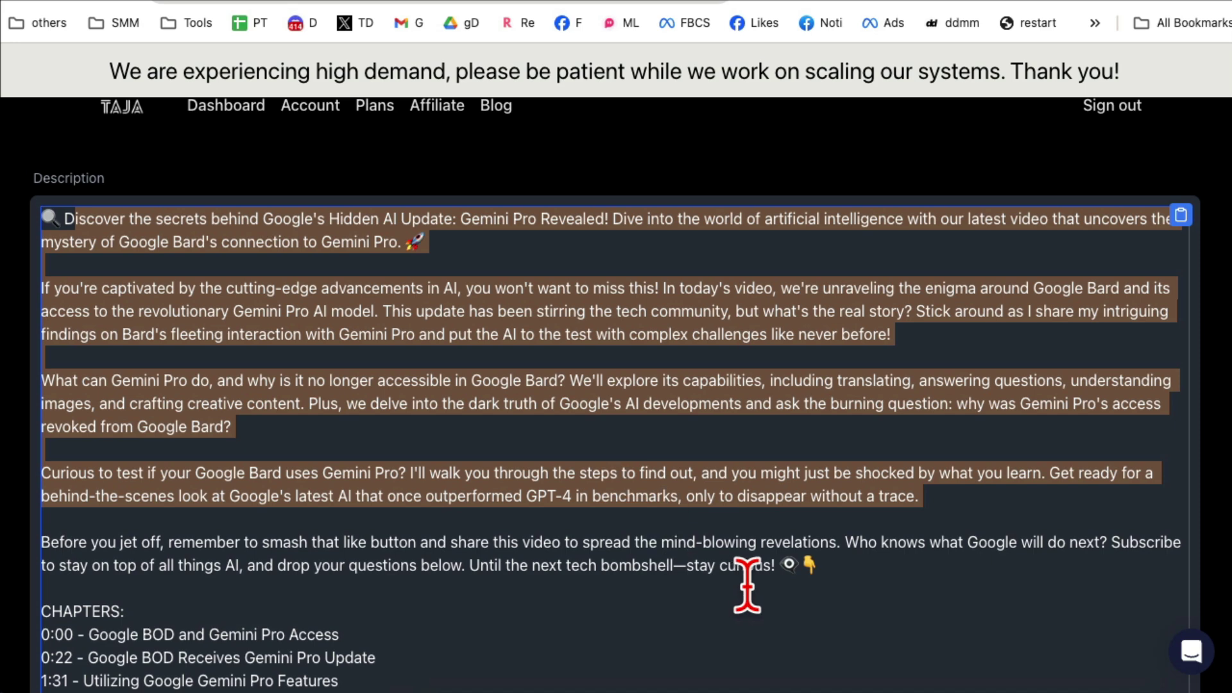
left_click(859, 568)
mouse_move(82, 227)
left_mouse_down()
mouse_move(860, 568)
mouse_move(27, 253)
left_mouse_up()
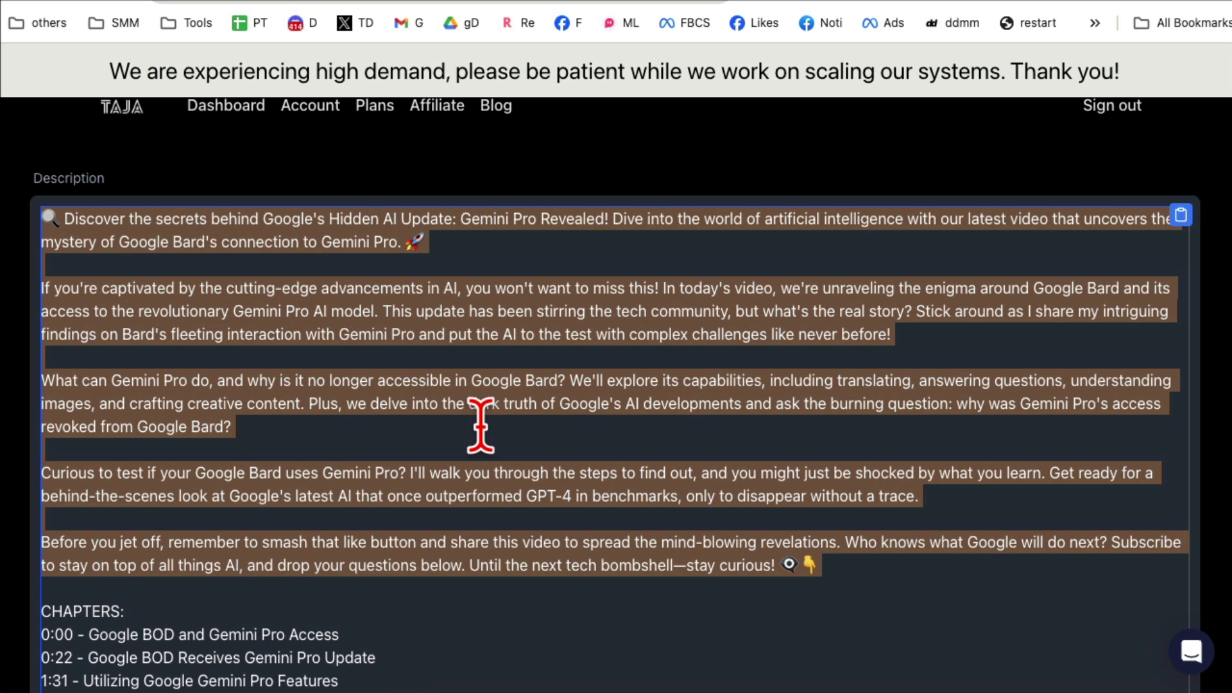
scroll(480, 424, "down", 2)
scroll(481, 424, "down", 2)
left_click(499, 498)
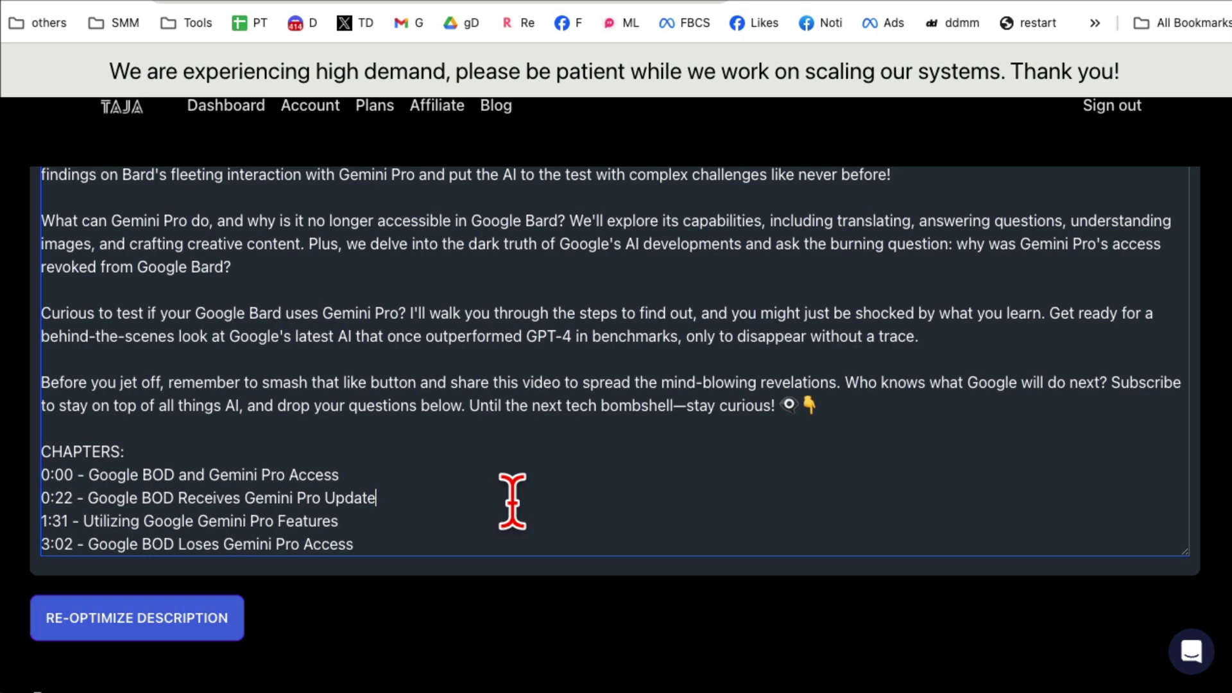
scroll(509, 498, "down", 1)
Review the CHAPTERS list with its four chapter timestamp lines
left_click_drag(416, 507, 41, 441)
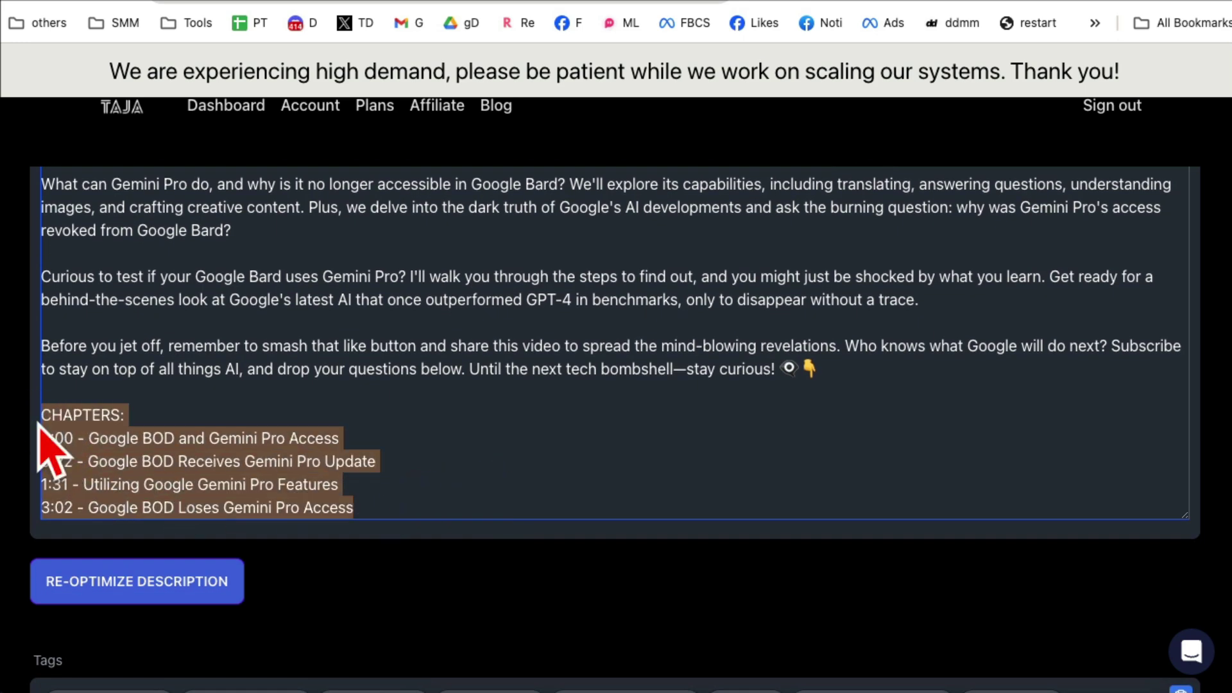
left_click(163, 414)
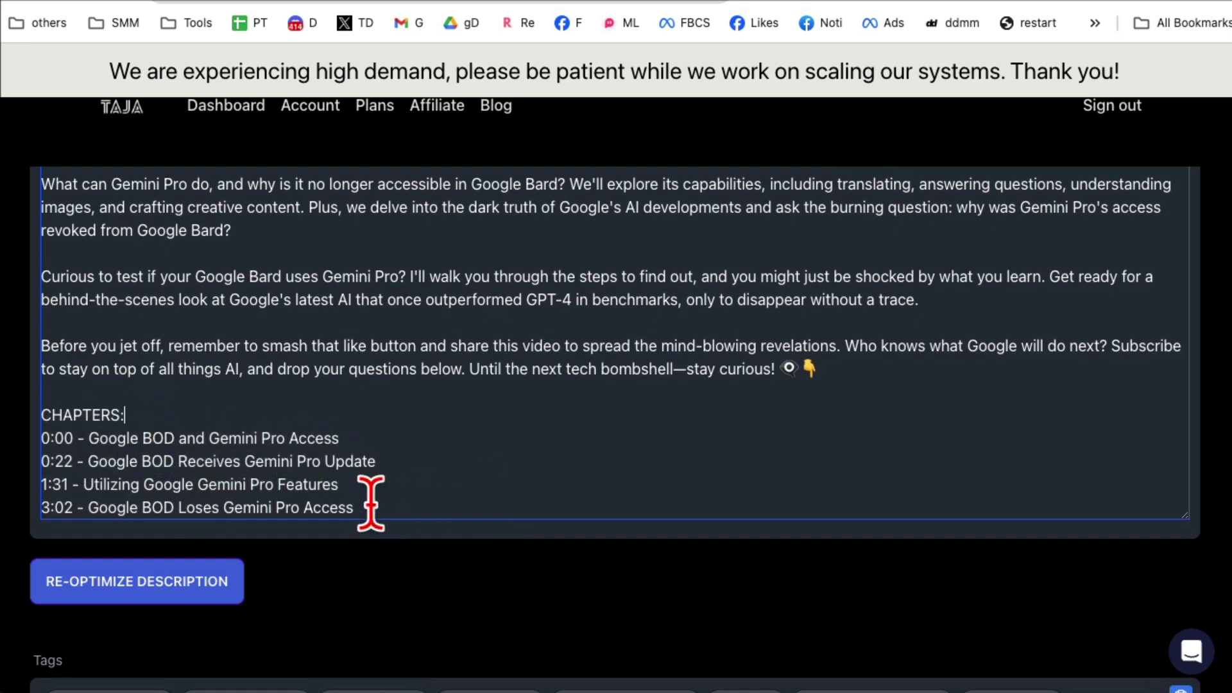
left_click_drag(371, 507, 23, 441)
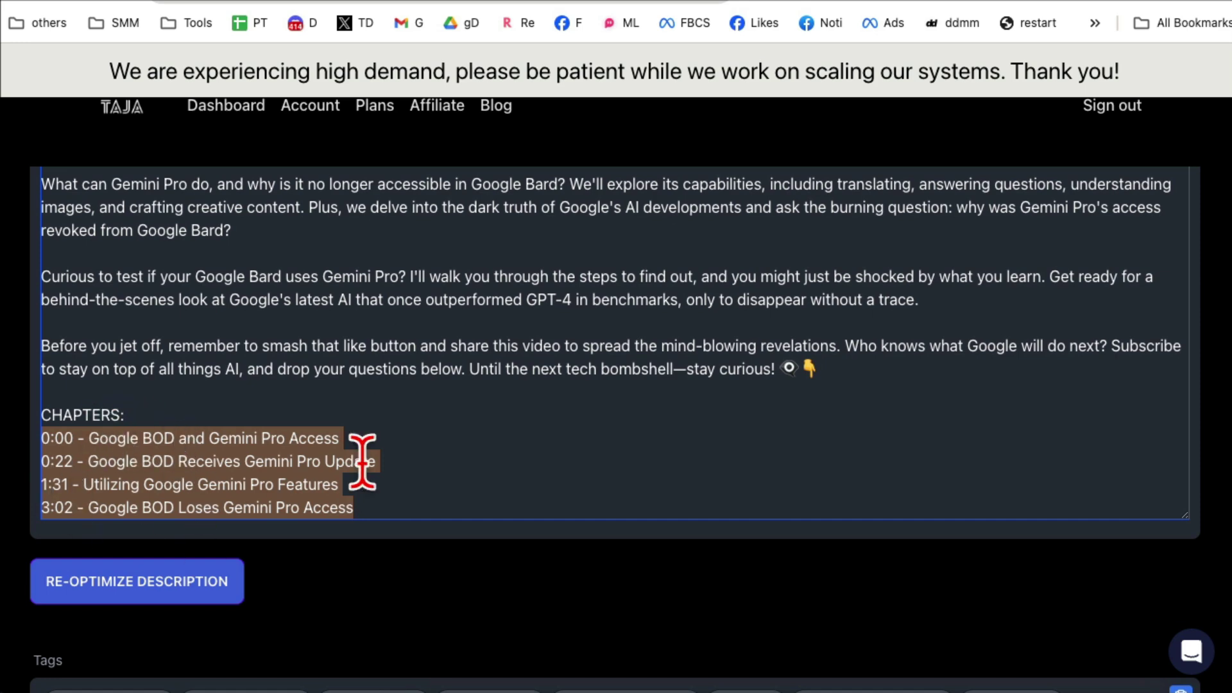
left_click(329, 237)
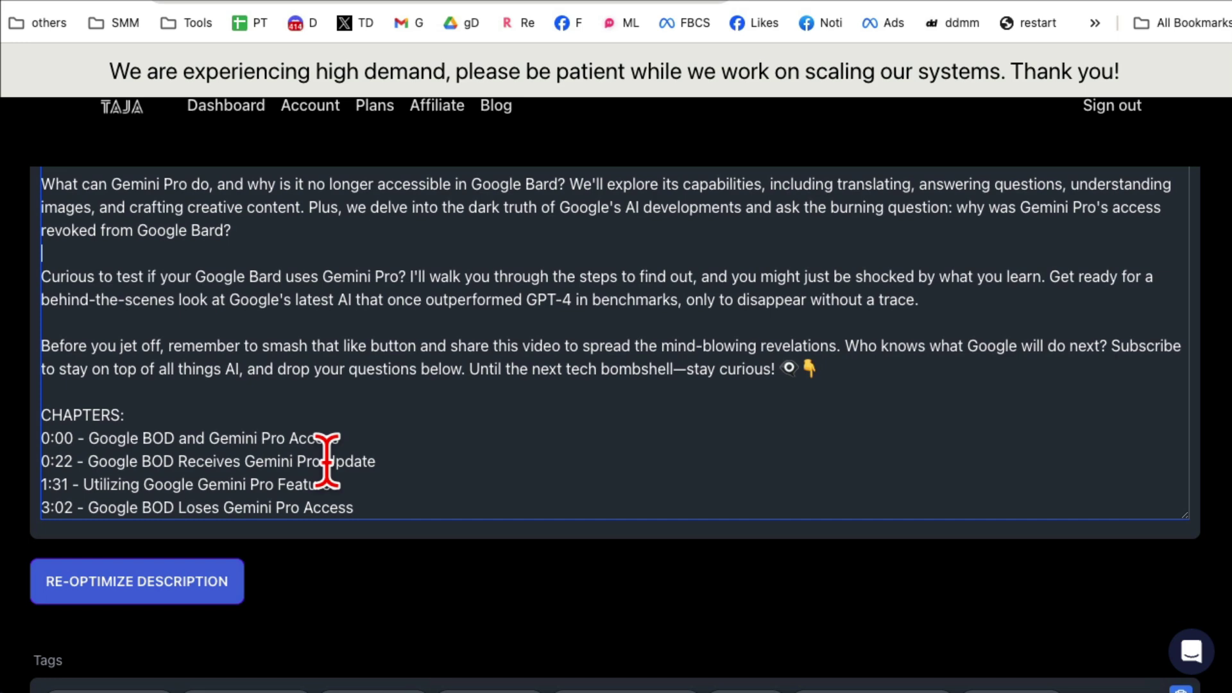
scroll(409, 454, "up", 2)
scroll(411, 455, "down", 1)
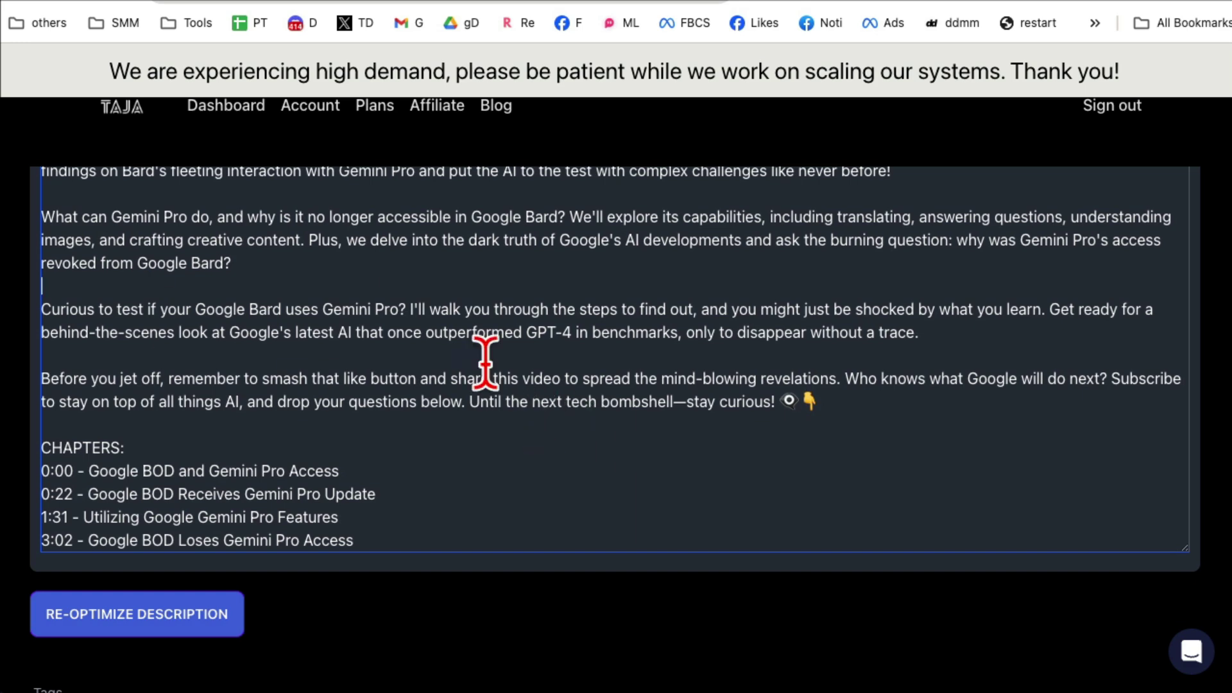
scroll(245, 232, "up", 3)
Re-read the full description down to the last chapter before the tags
left_click(229, 397)
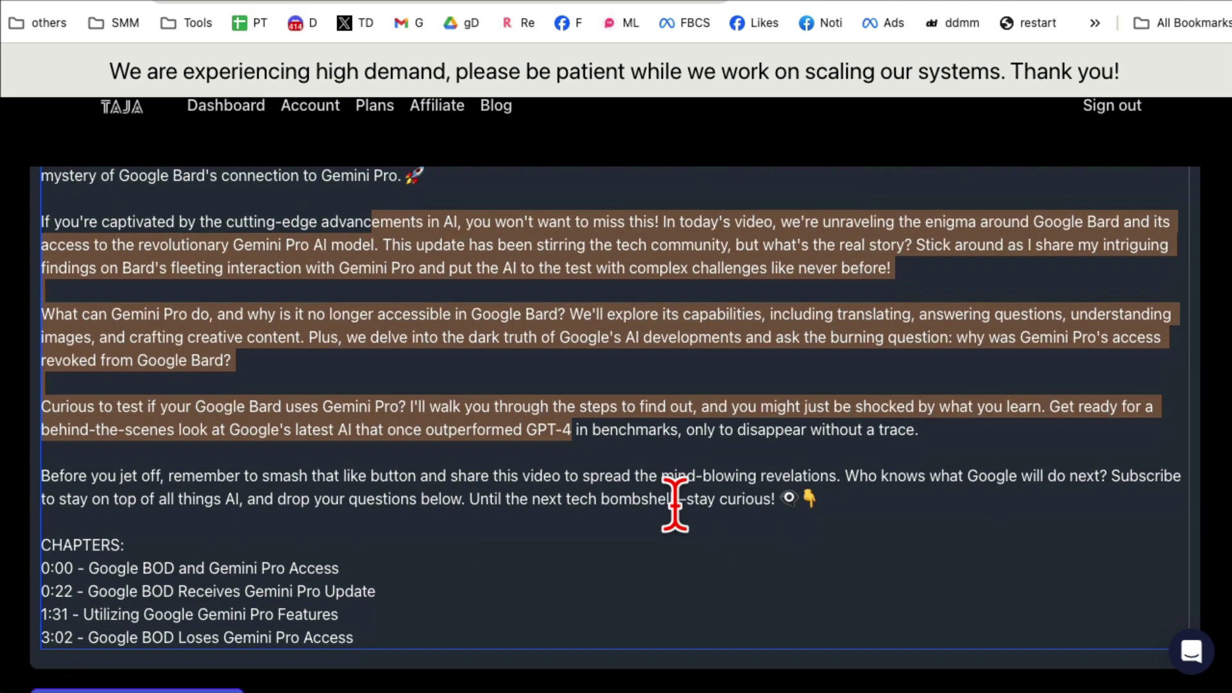
mouse_move(169, 298)
left_mouse_down()
mouse_move(432, 577)
mouse_move(43, 509)
left_mouse_up()
left_click(428, 589)
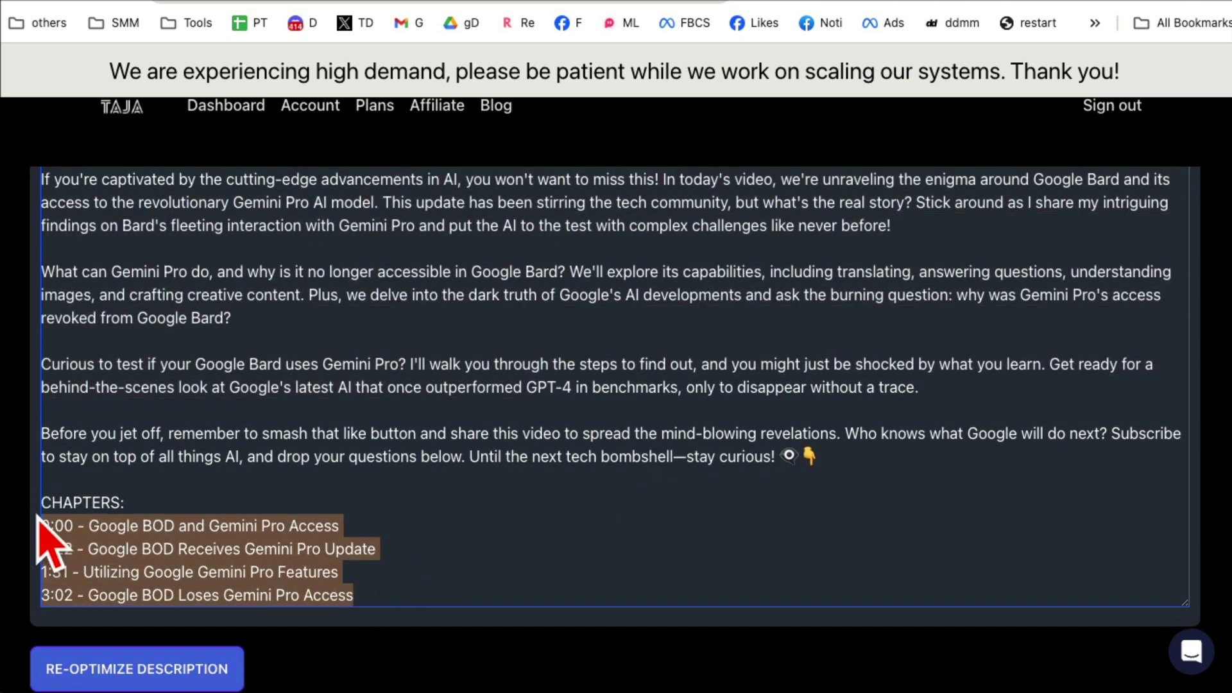
scroll(433, 448, "down", 1)
scroll(303, 232, "down", 2)
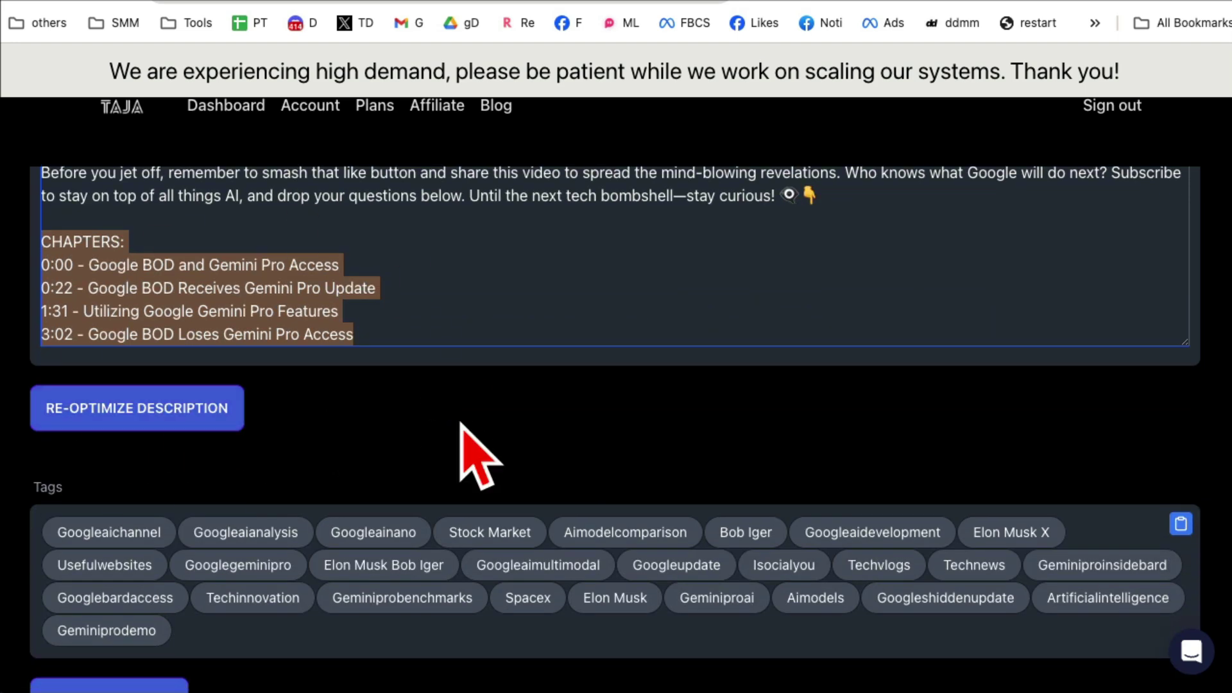
scroll(661, 453, "down", 1)
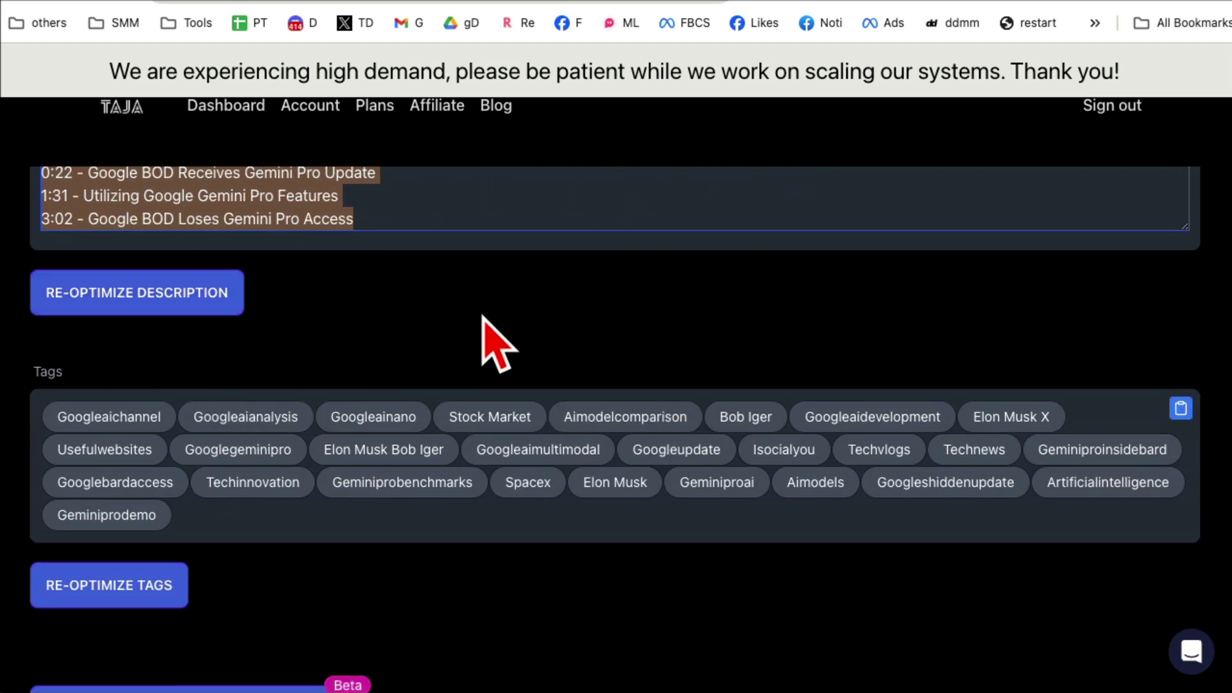
scroll(487, 329, "down", 1)
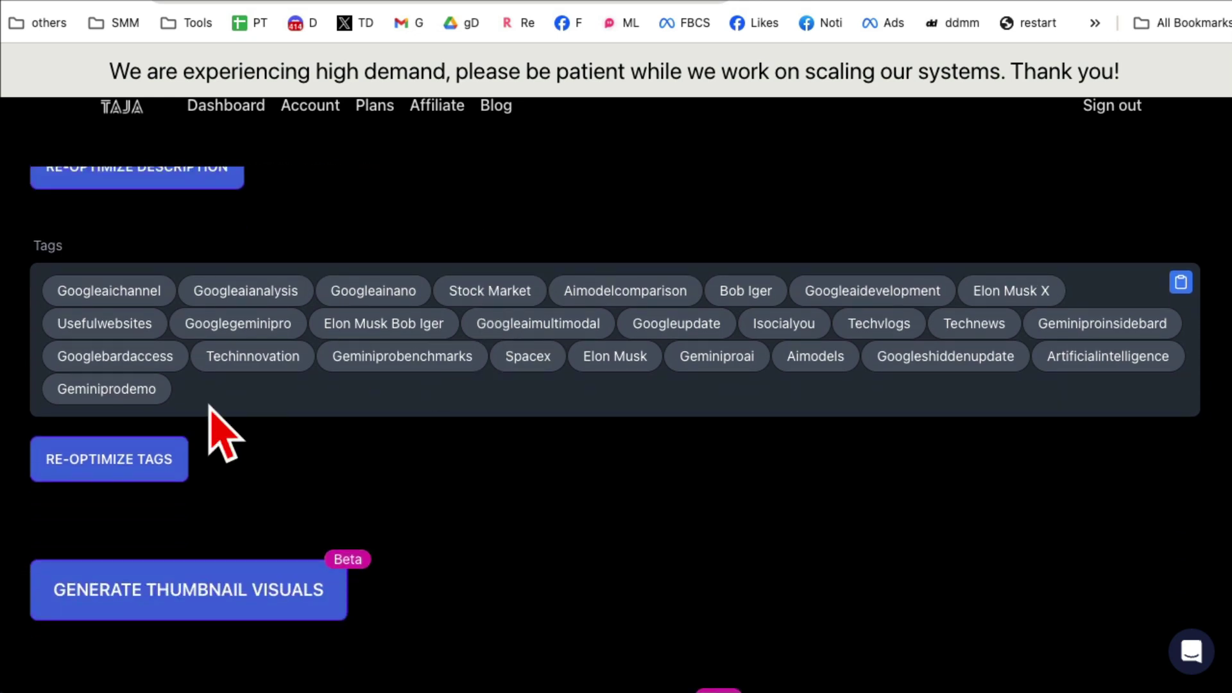
left_click_drag(208, 428, 56, 283)
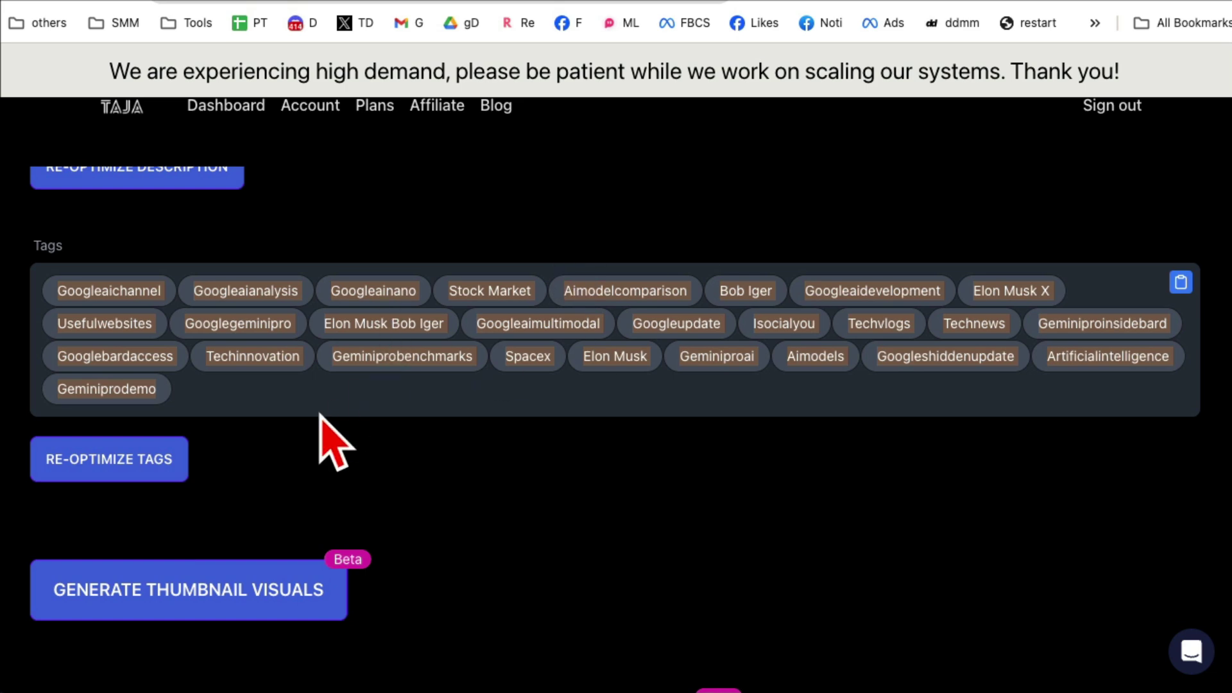
Generate AI thumbnail visuals for the Gemini Pro Revealed title
left_click(660, 515)
scroll(660, 513, "down", 3)
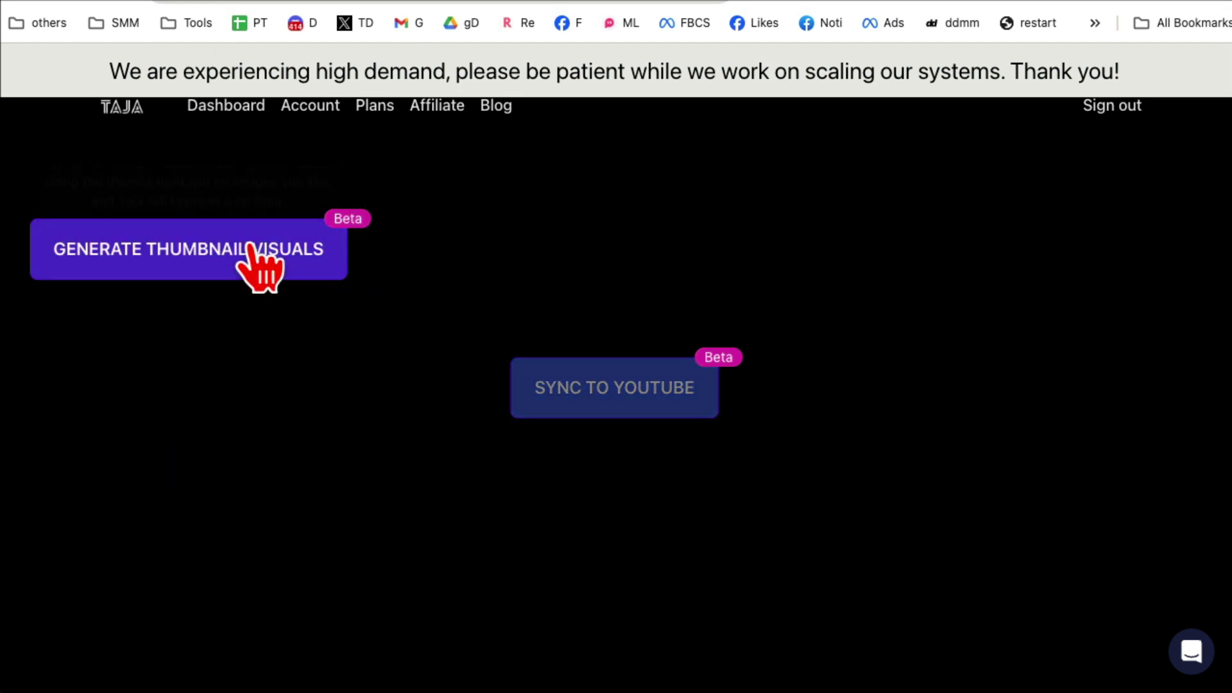
left_click(206, 262)
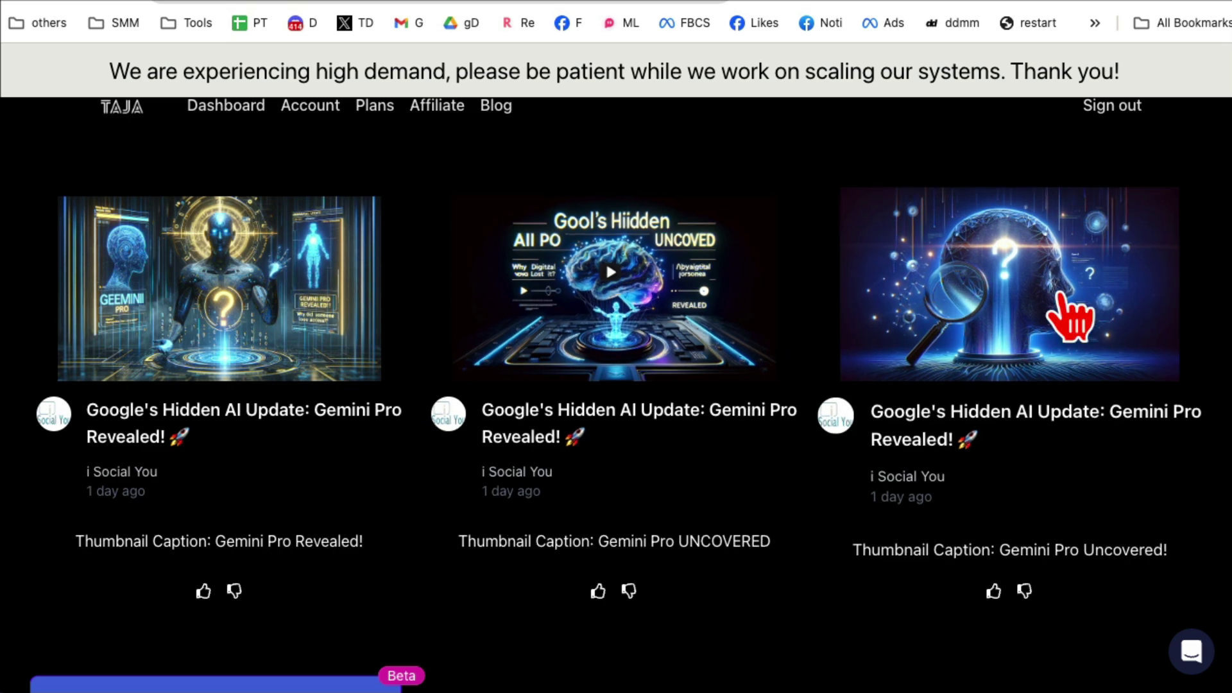
Browse the YouTube channel page, then return to the Taja tab showing the three thumbnails
left_click(371, 2)
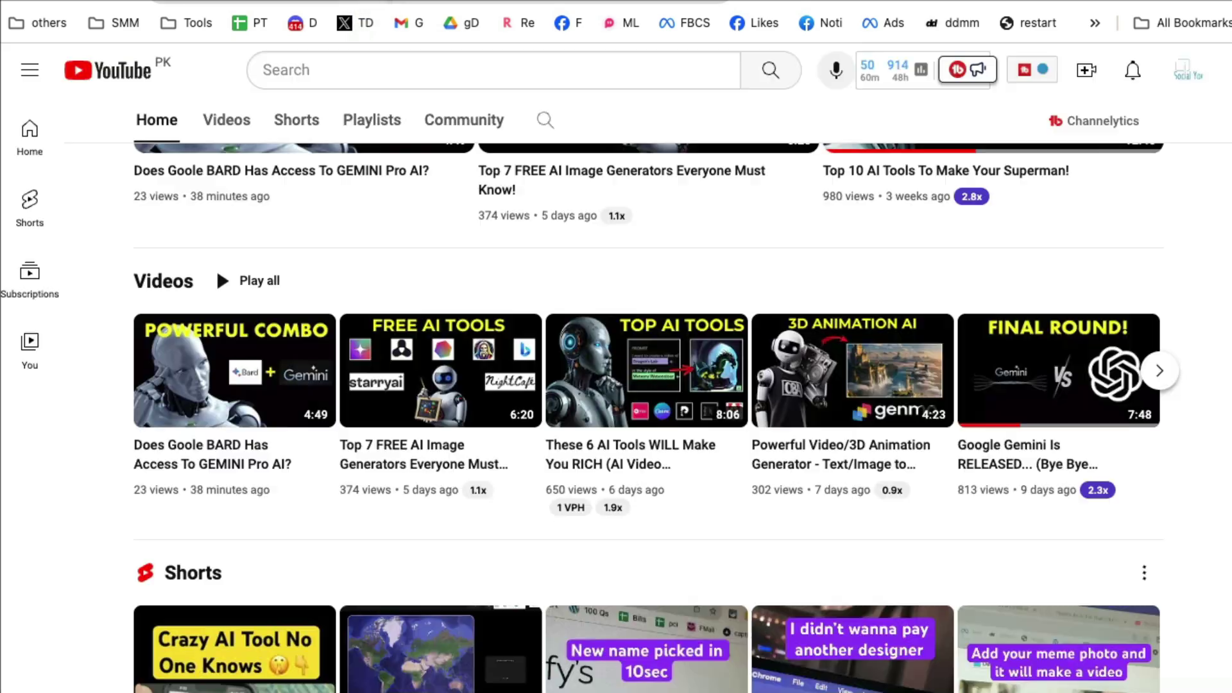
scroll(394, 399, "up", 4)
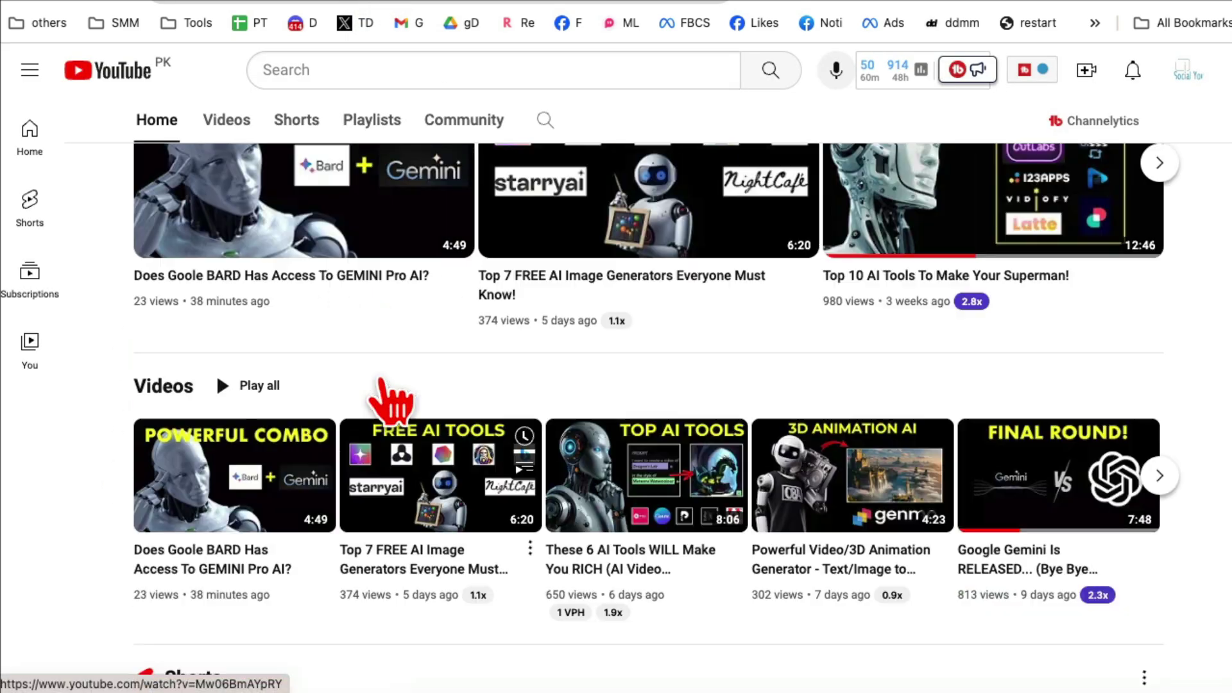
scroll(476, 578, "up", 3)
scroll(492, 578, "down", 2)
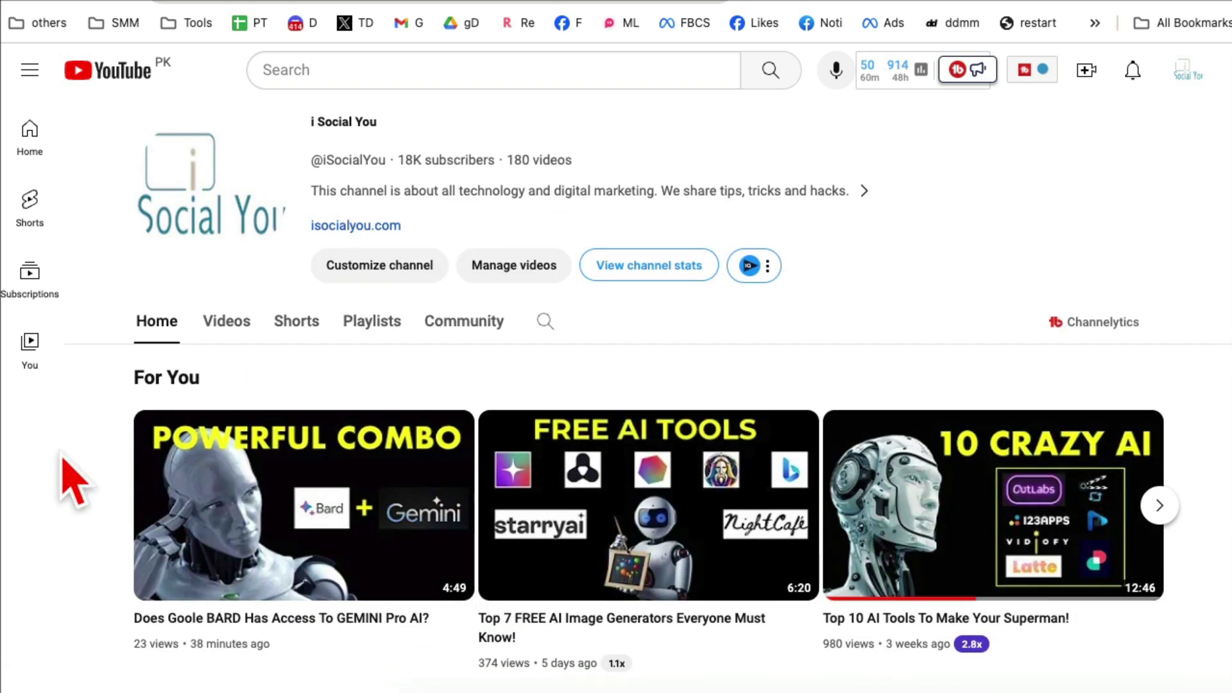
scroll(77, 540, "down", 1)
left_click(207, 3)
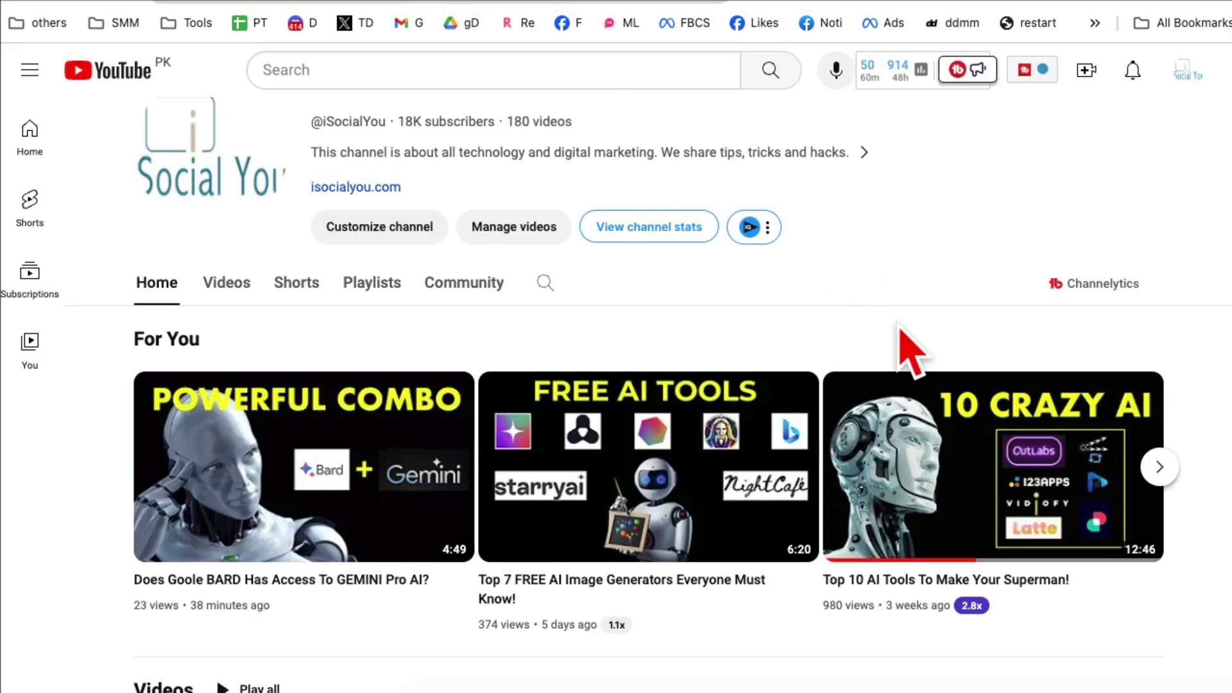
scroll(992, 443, "down", 3)
scroll(992, 442, "up", 2)
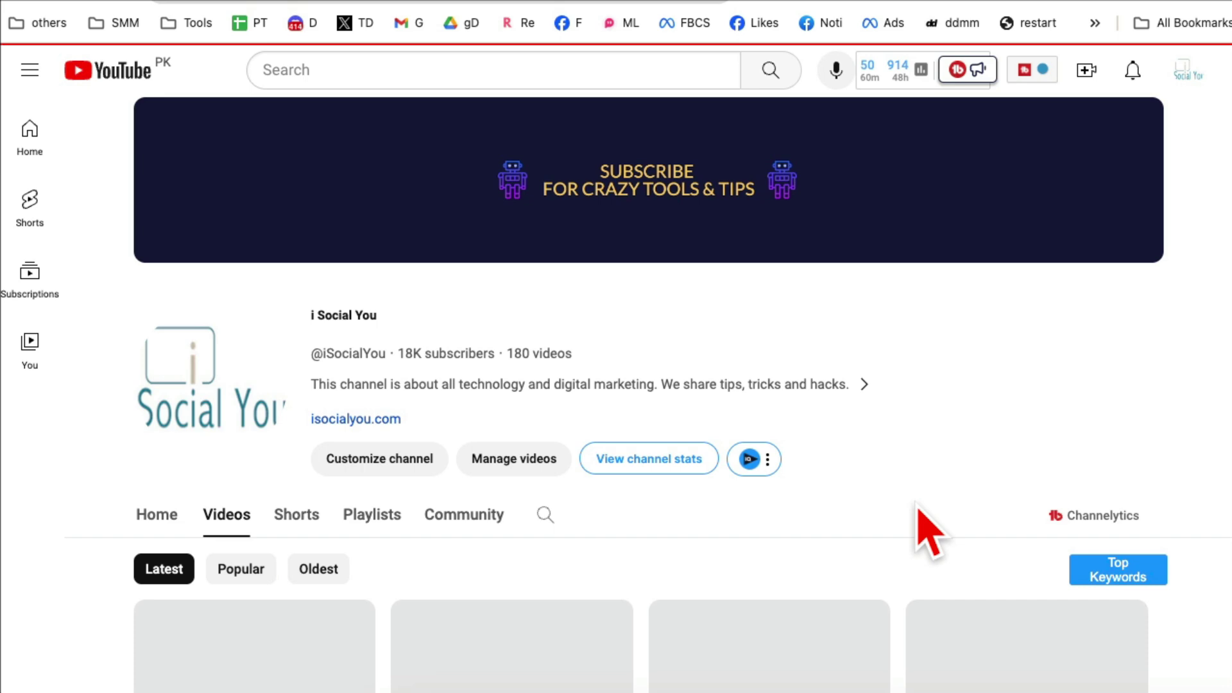
scroll(926, 528, "down", 1)
scroll(927, 527, "down", 2)
scroll(926, 529, "down", 4)
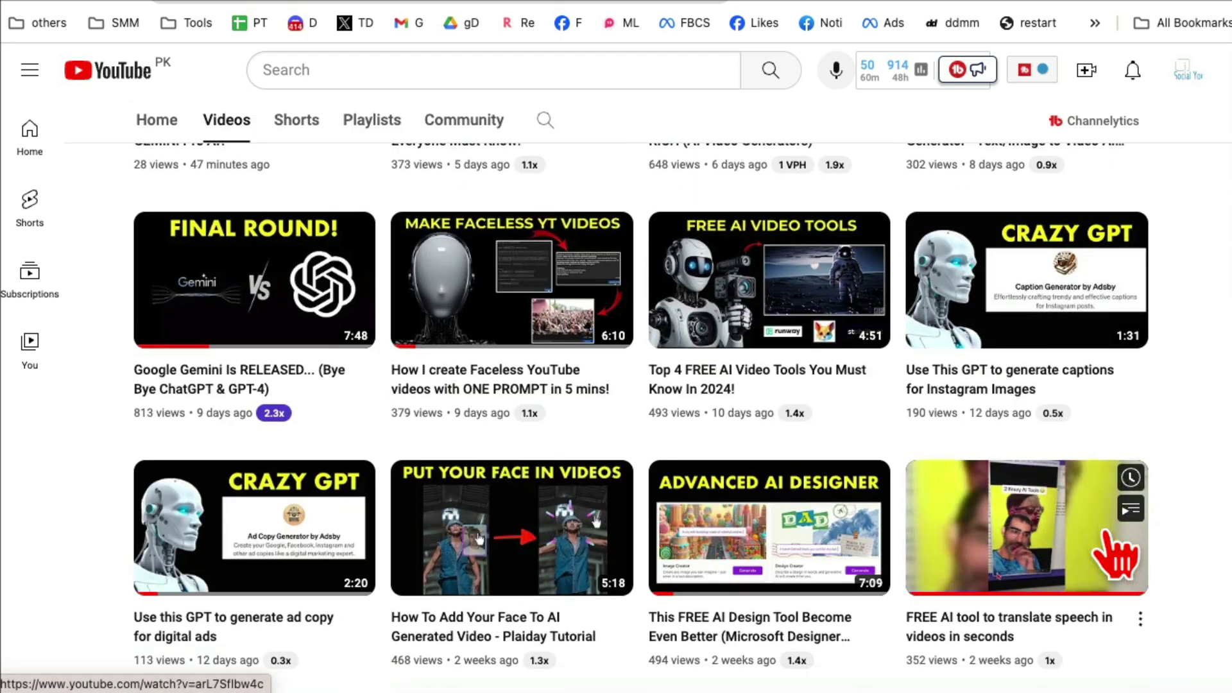
left_click(207, 2)
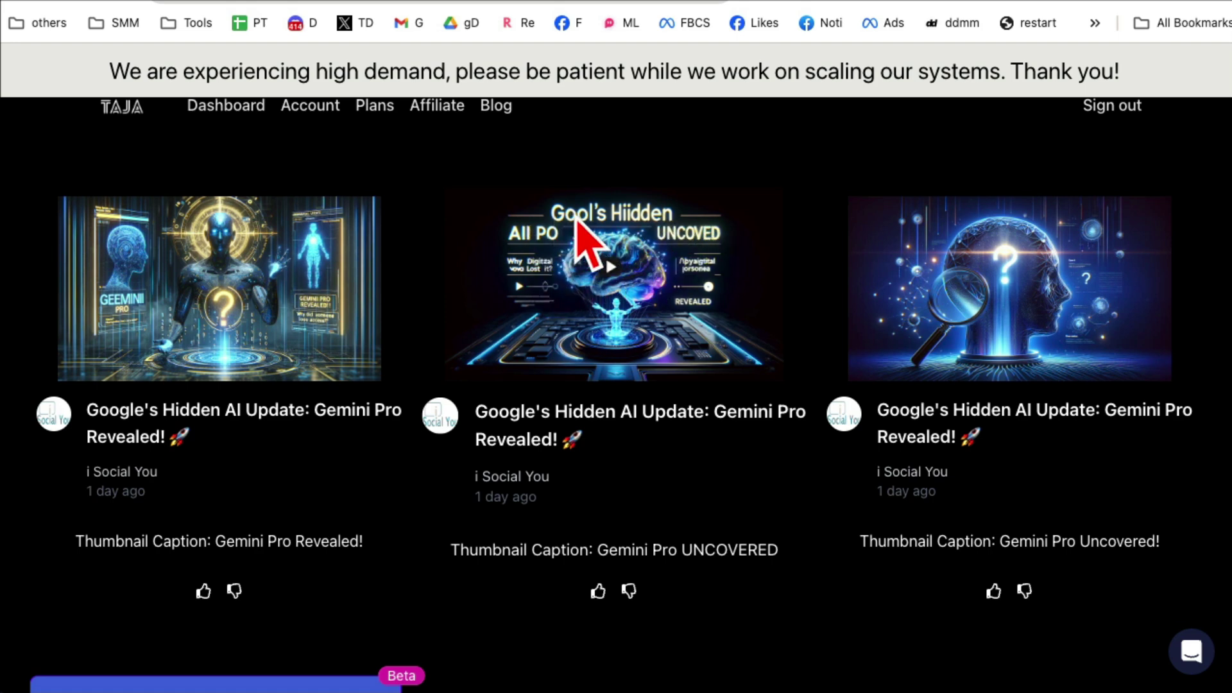
scroll(635, 439, "down", 4)
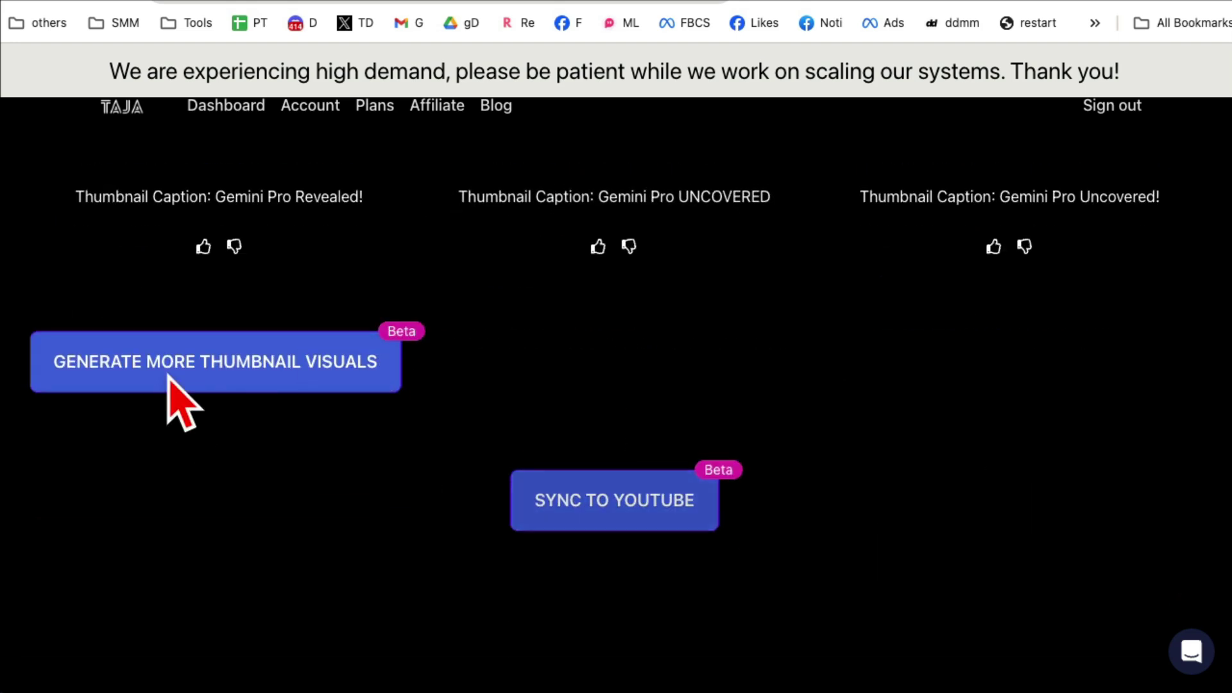
scroll(825, 537, "up", 3)
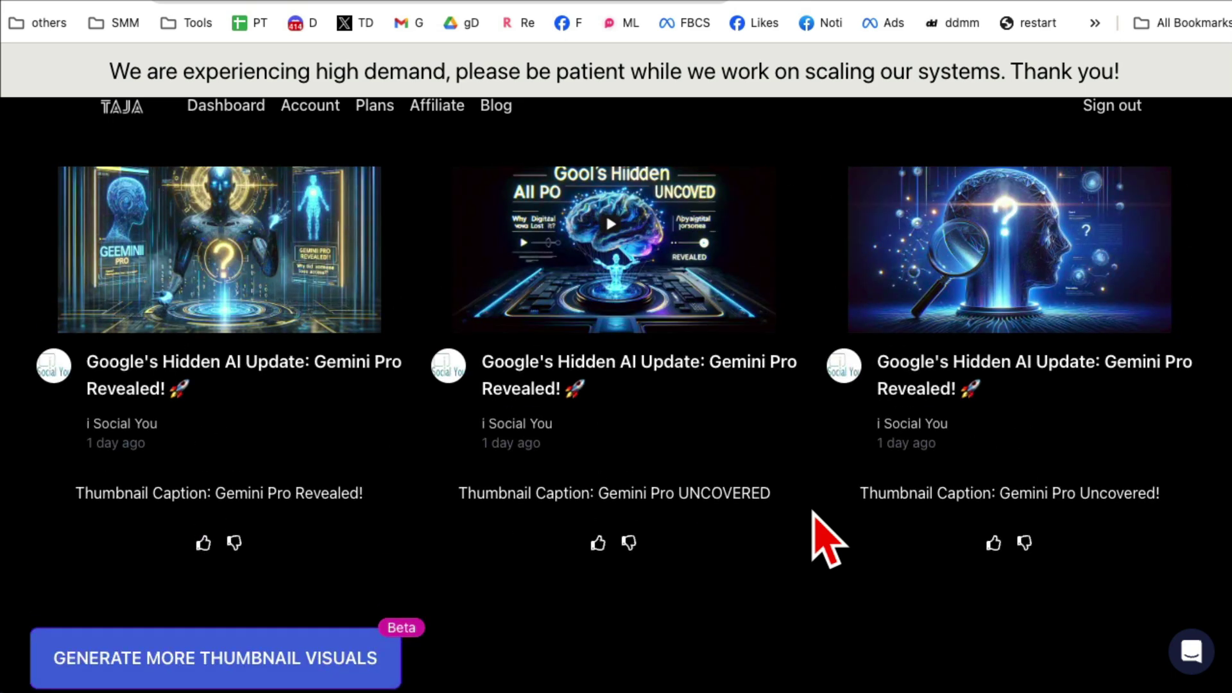
scroll(280, 433, "up", 1)
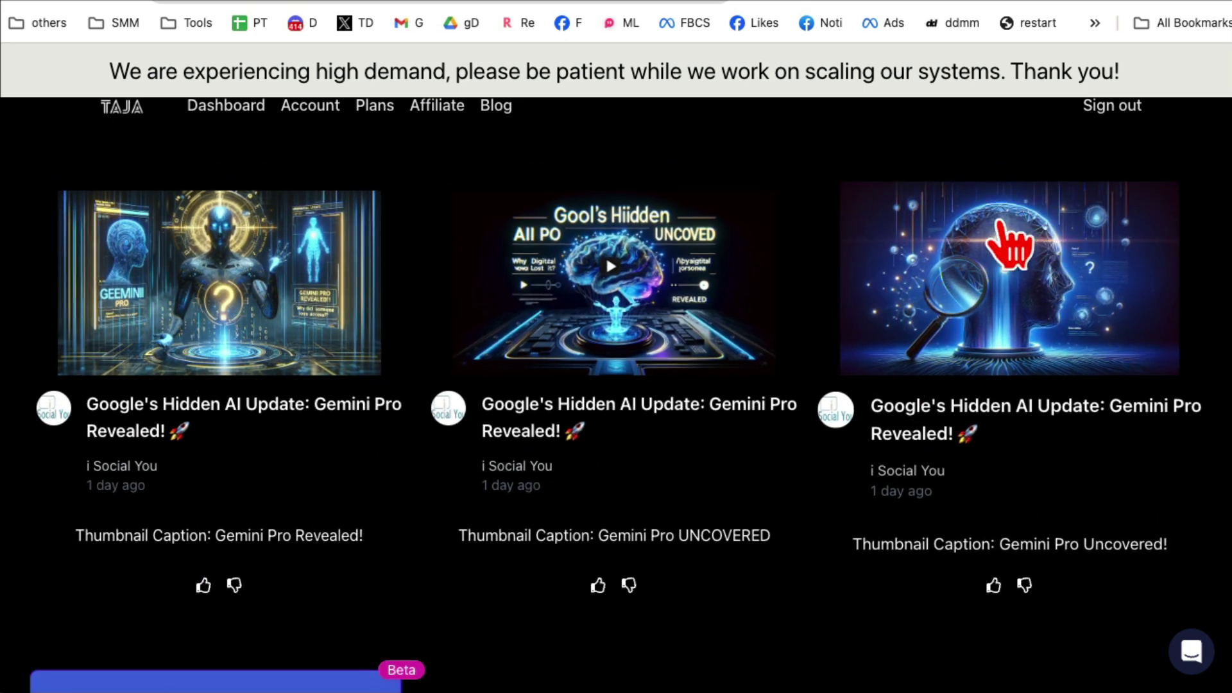
scroll(1073, 543, "down", 1)
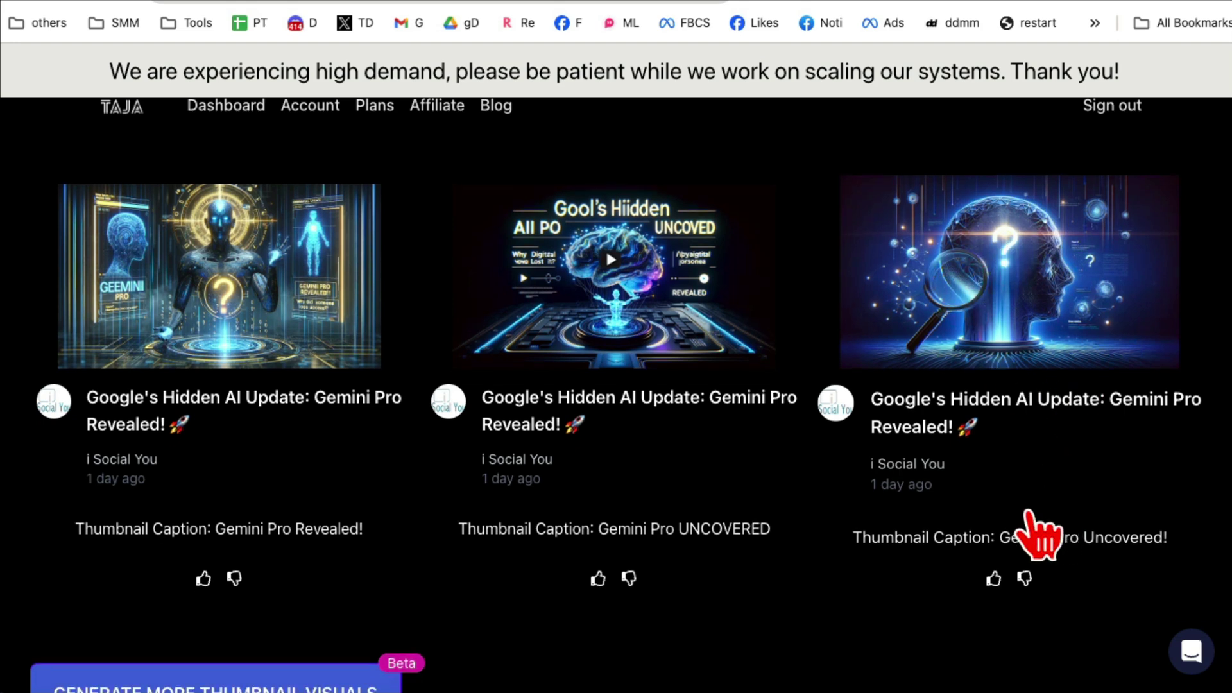
scroll(1078, 558, "down", 3)
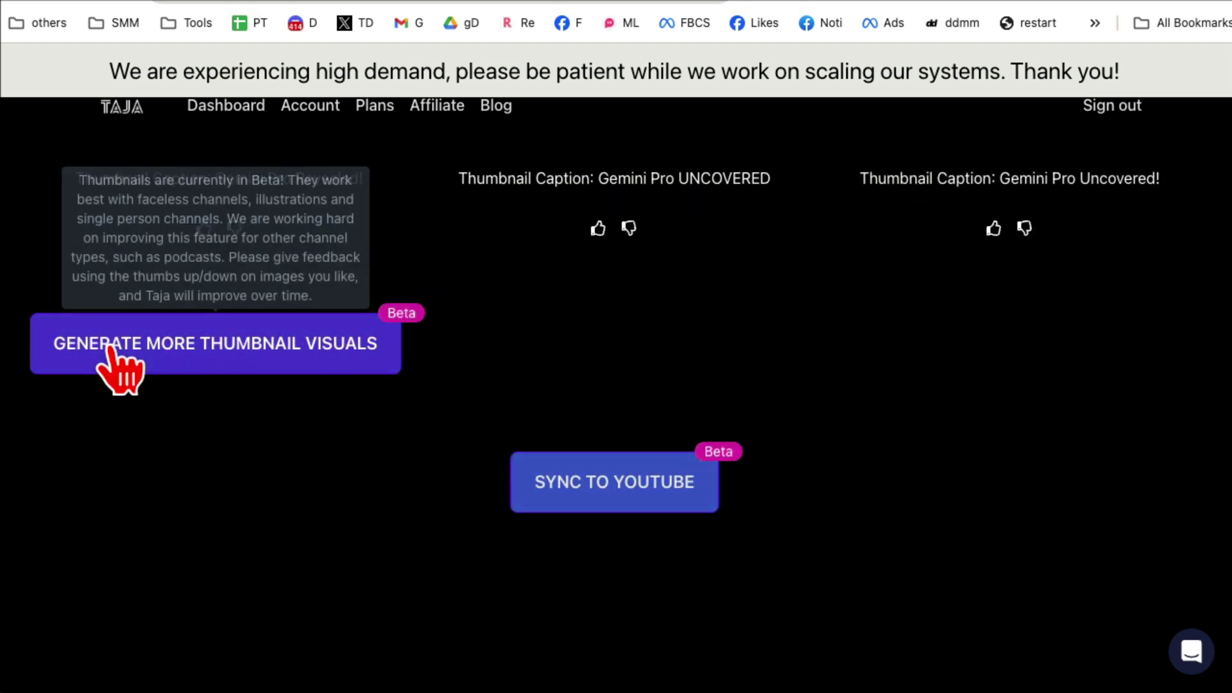
scroll(687, 486, "up", 2)
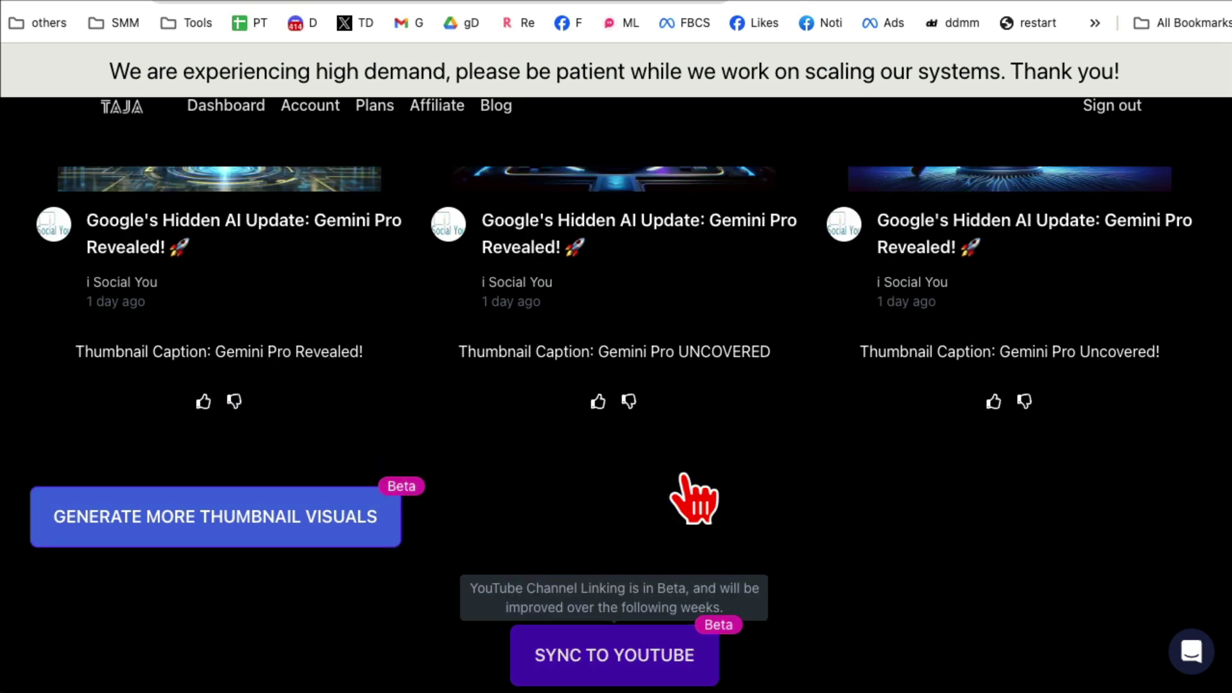
scroll(693, 495, "up", 1)
scroll(689, 486, "up", 2)
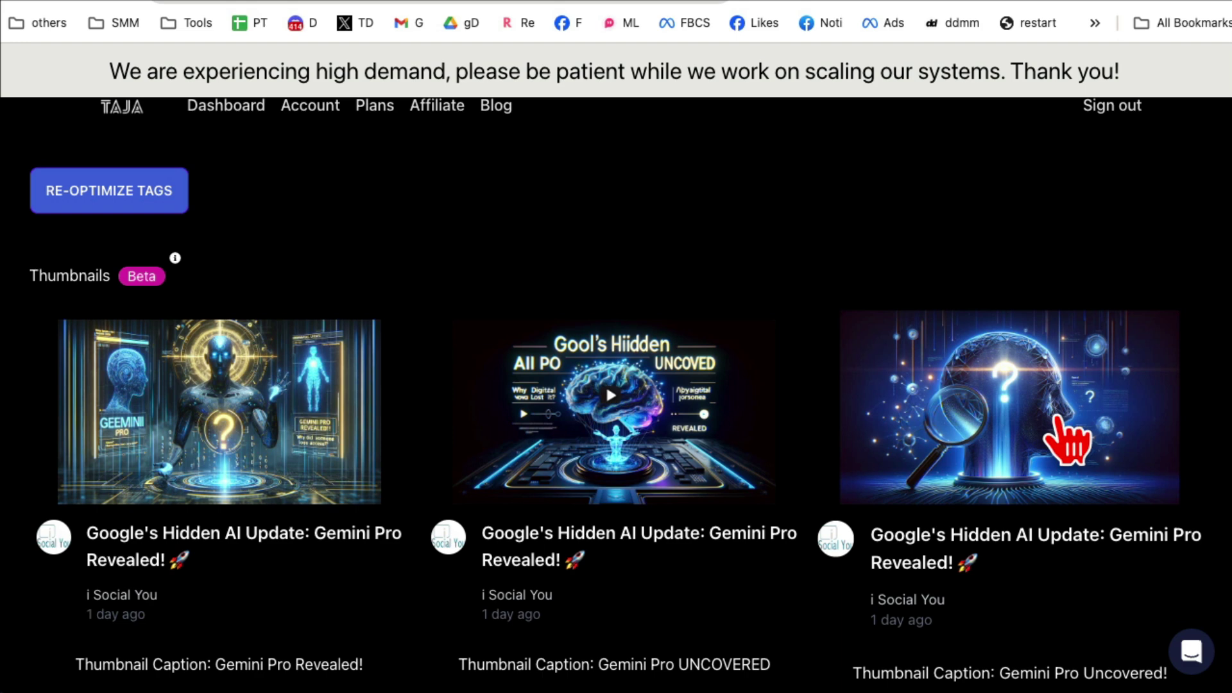
scroll(1058, 424, "down", 2)
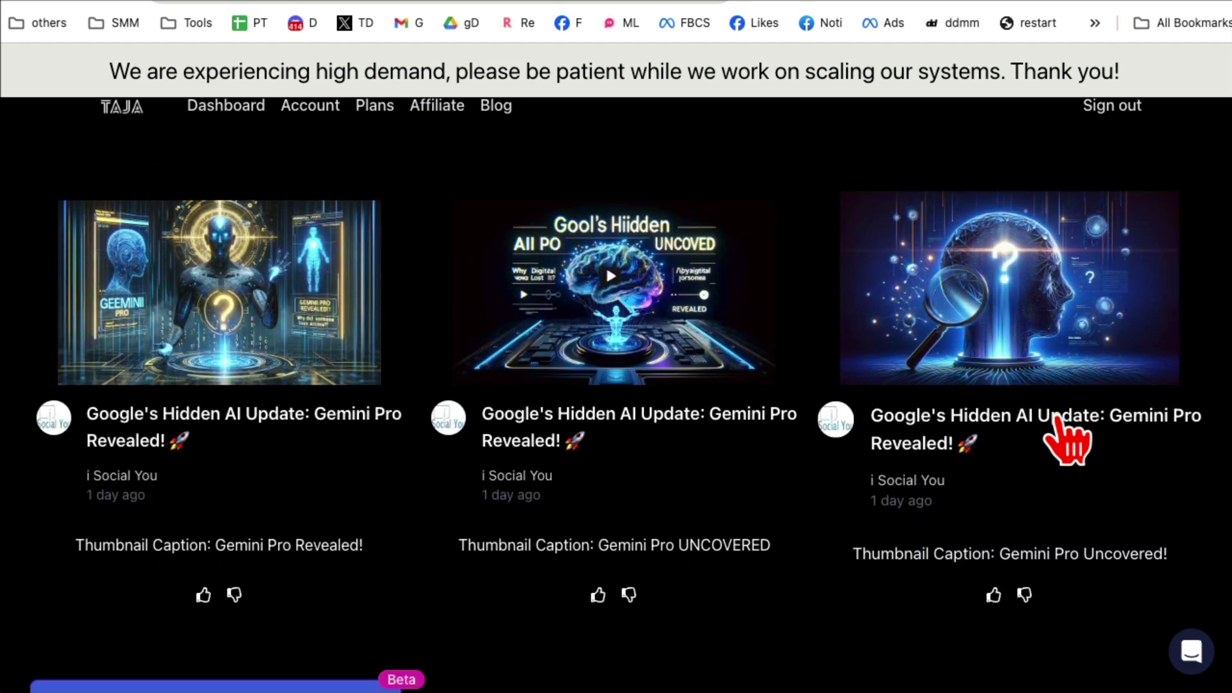
scroll(1060, 433, "up", 1)
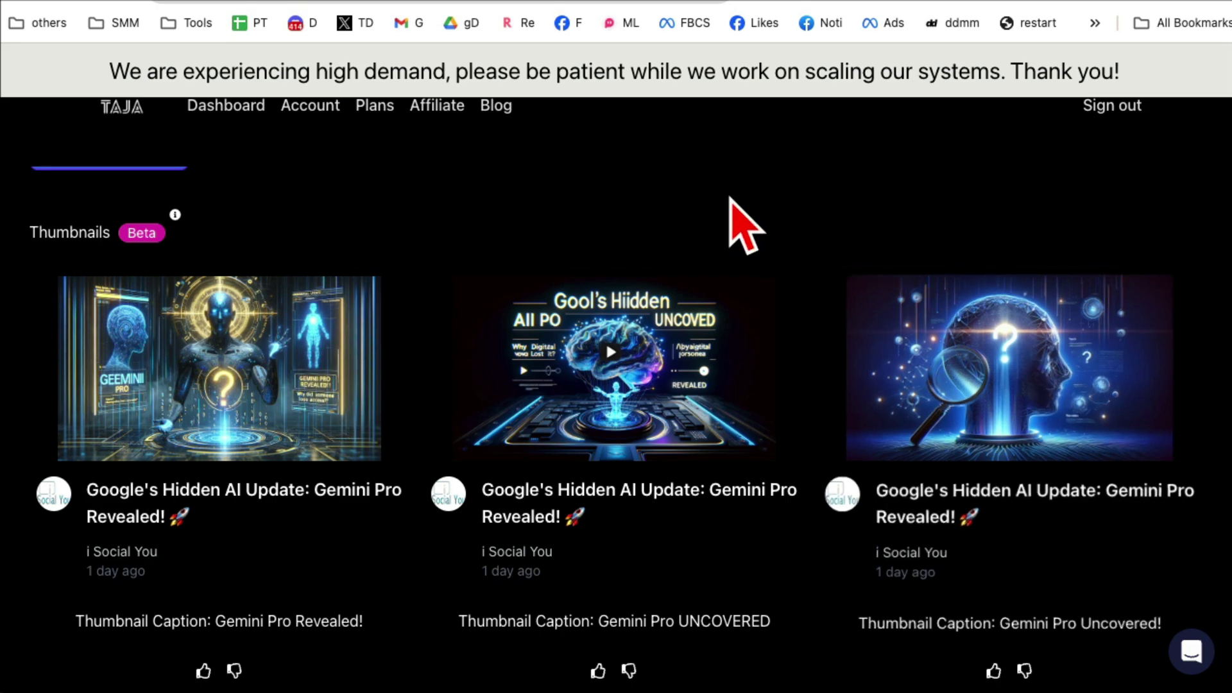
scroll(1025, 453, "up", 4)
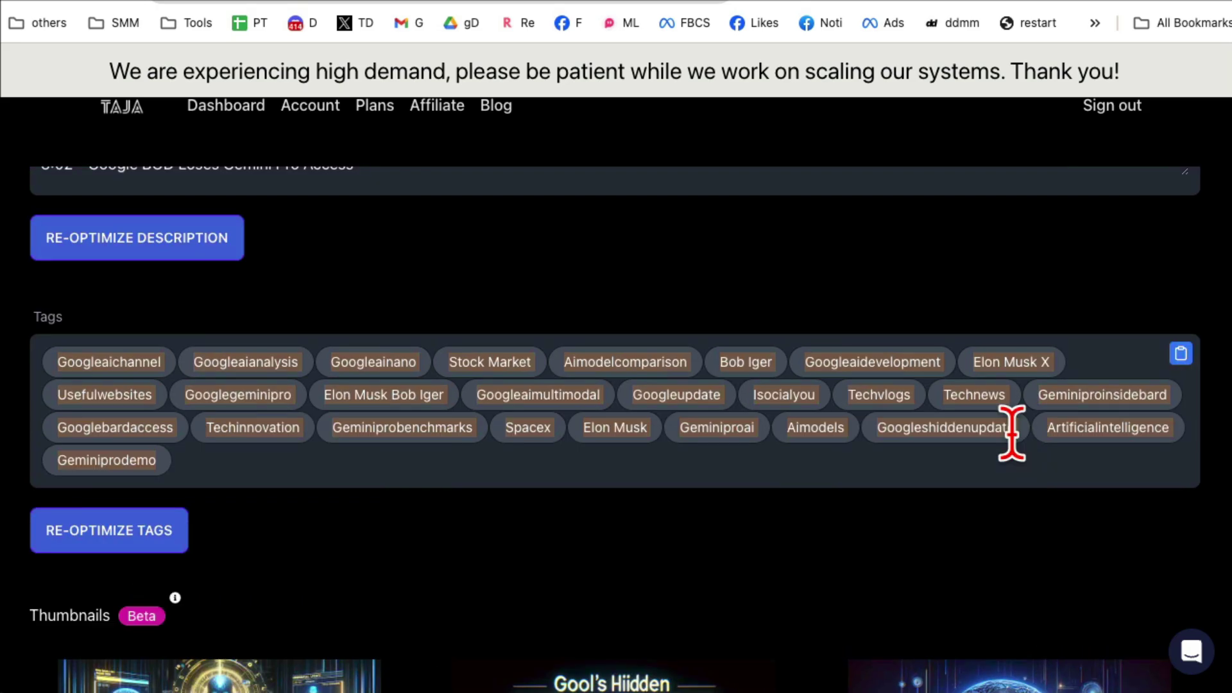
scroll(1011, 433, "up", 5)
scroll(1010, 433, "up", 5)
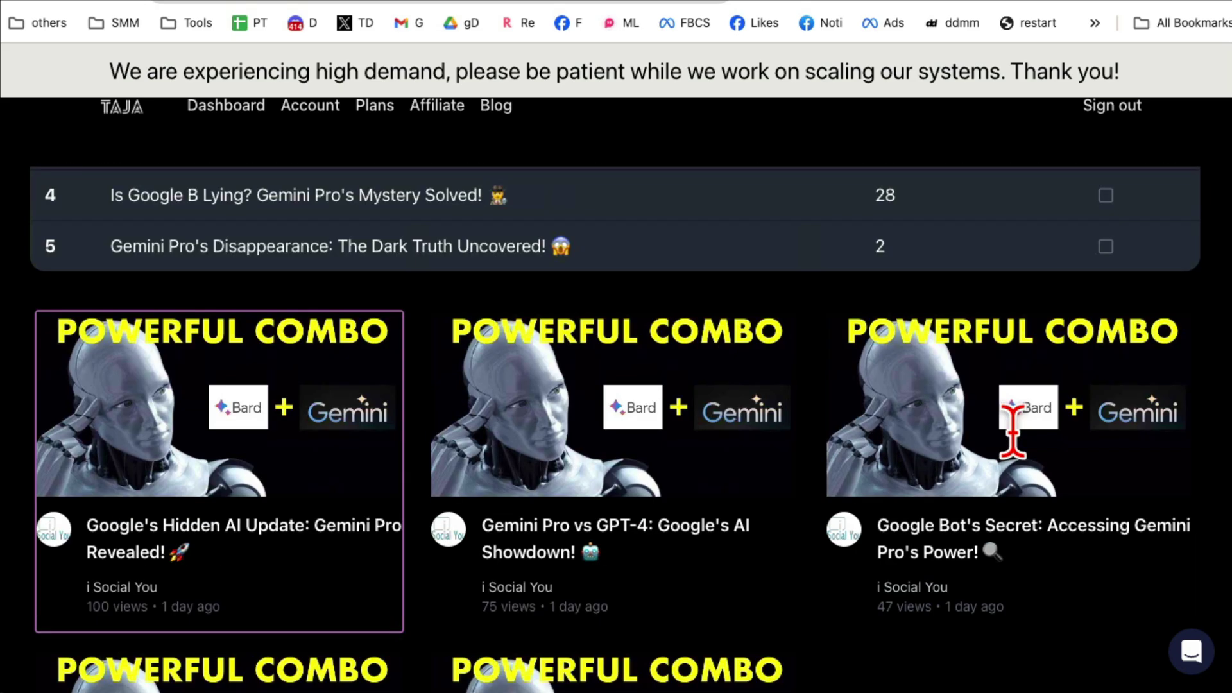
scroll(1011, 423, "up", 5)
scroll(1011, 419, "up", 3)
scroll(1012, 424, "down", 2)
scroll(710, 463, "down", 2)
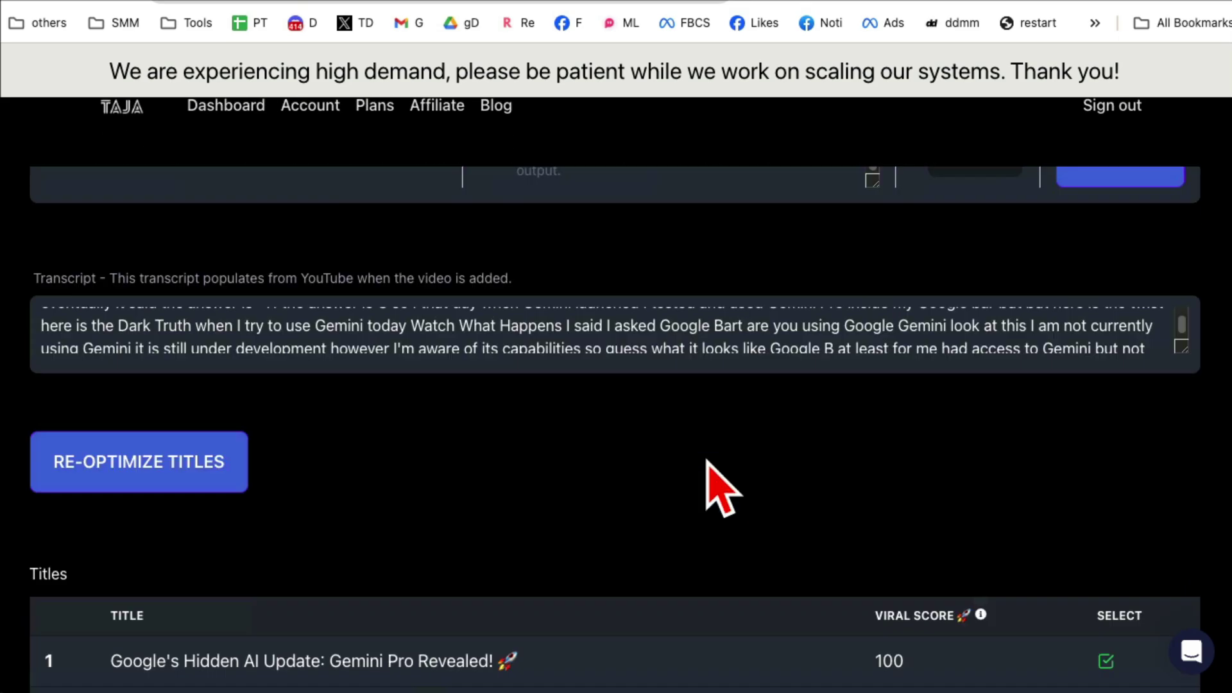
scroll(709, 462, "down", 2)
scroll(561, 500, "down", 3)
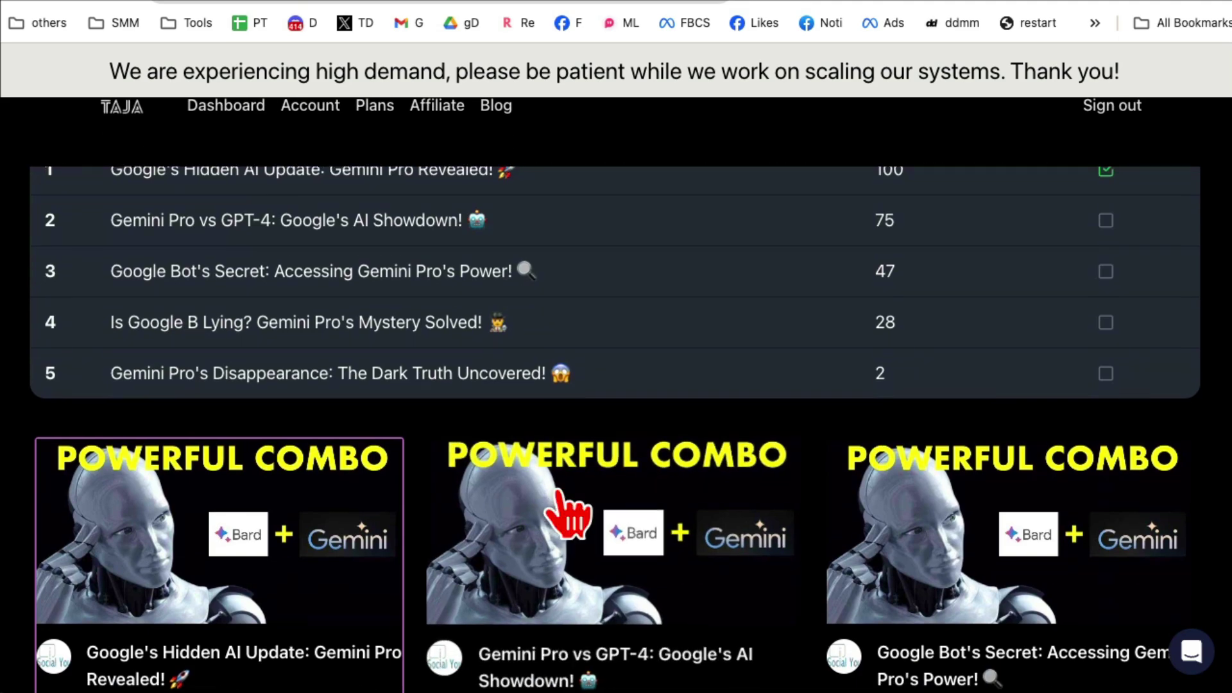
scroll(564, 509, "down", 4)
scroll(625, 496, "down", 4)
scroll(589, 495, "down", 4)
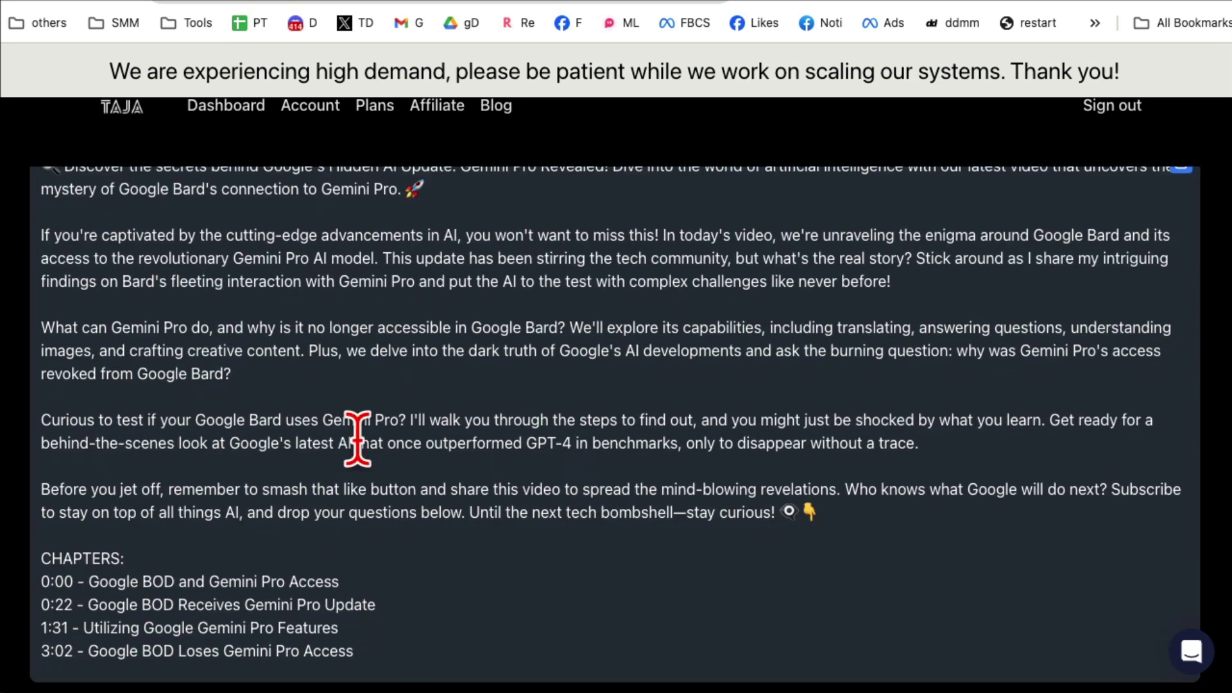
left_click(863, 532)
key("ctrl+a")
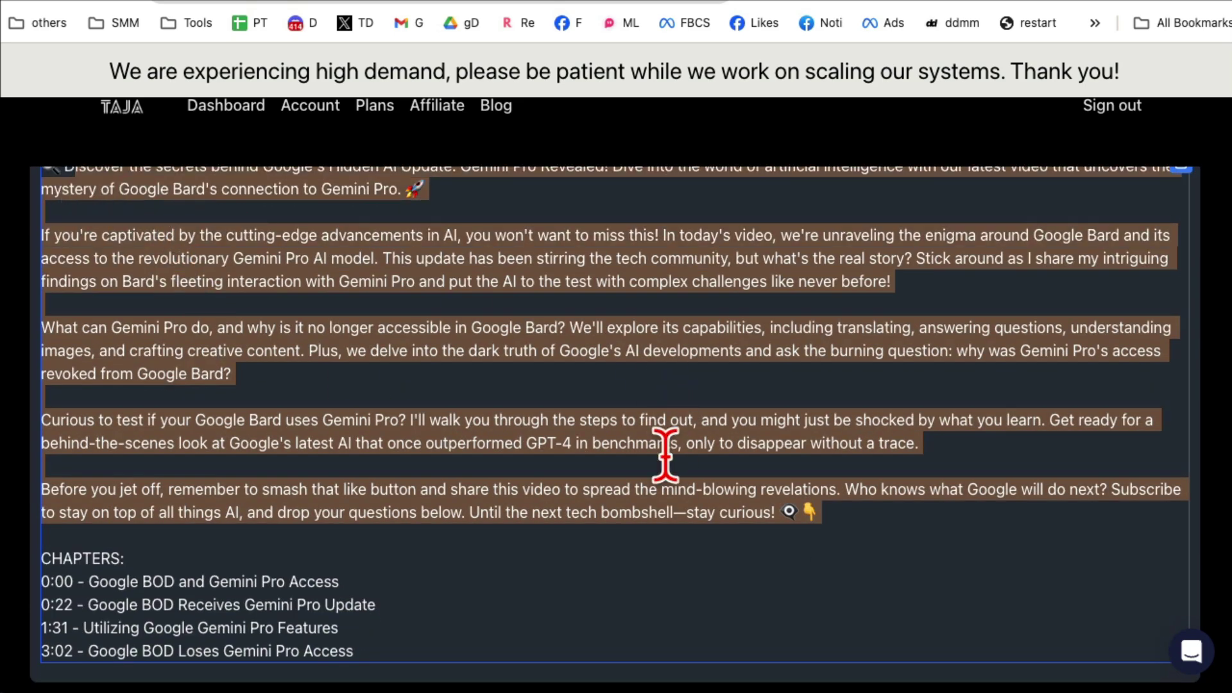
scroll(664, 452, "down", 2)
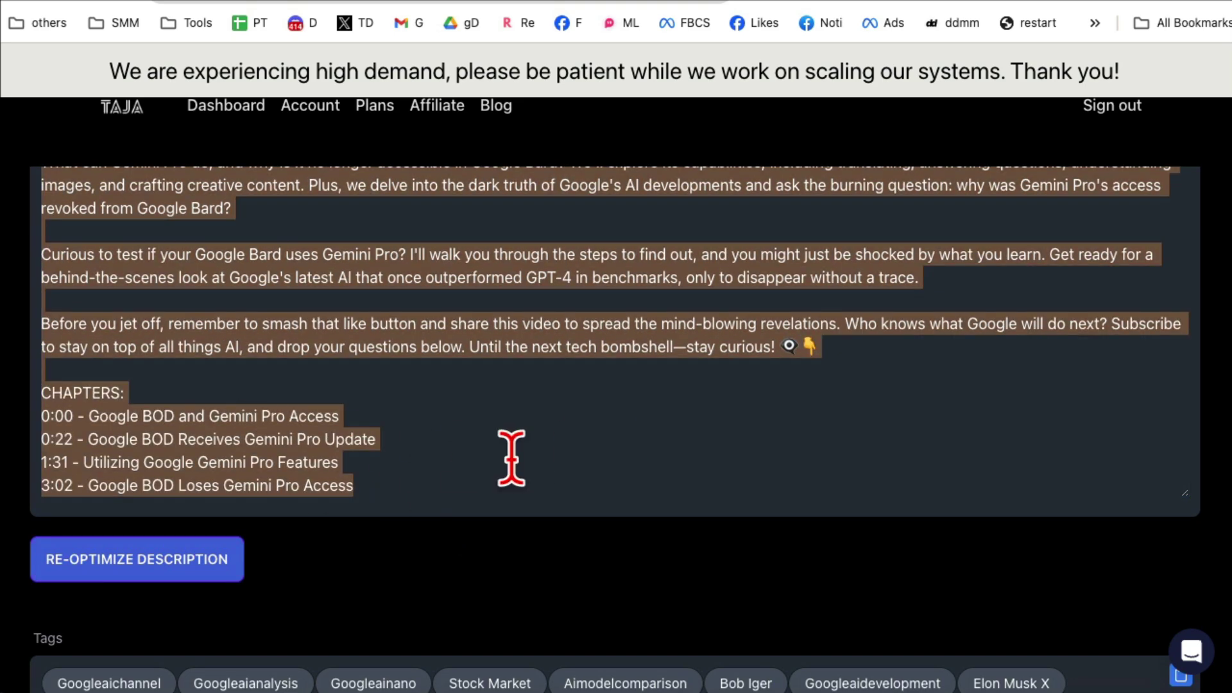
scroll(511, 457, "down", 6)
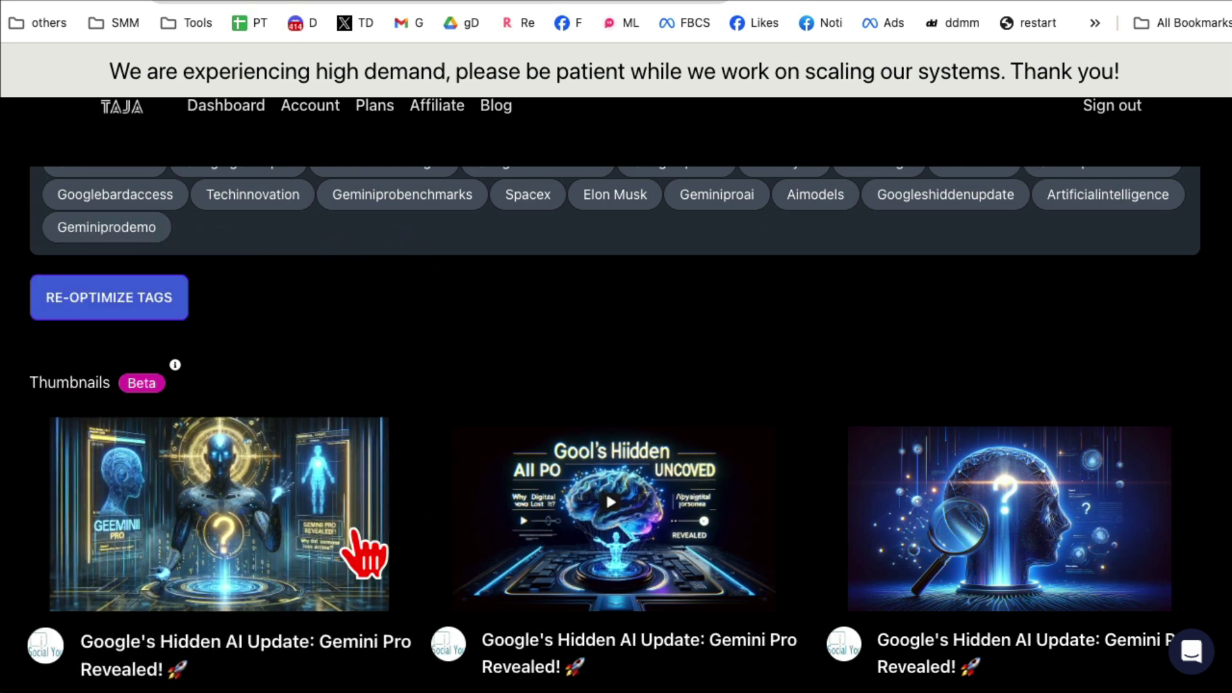
scroll(357, 482, "down", 2)
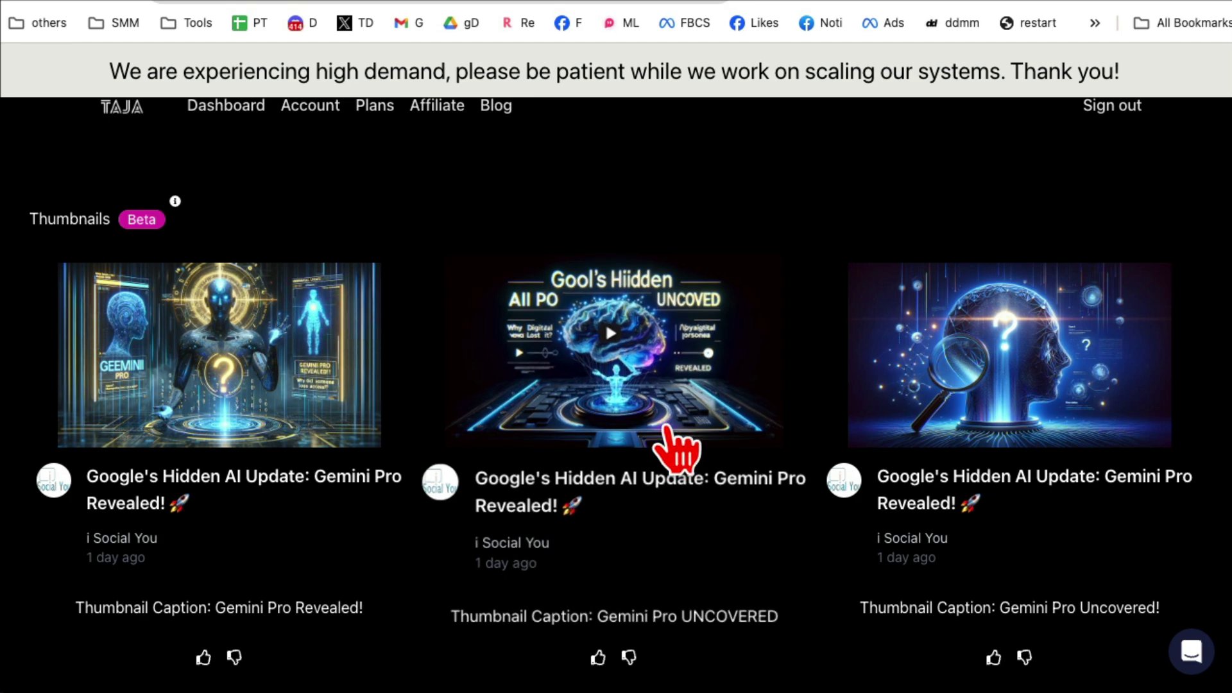
scroll(674, 448, "down", 2)
scroll(693, 610, "down", 2)
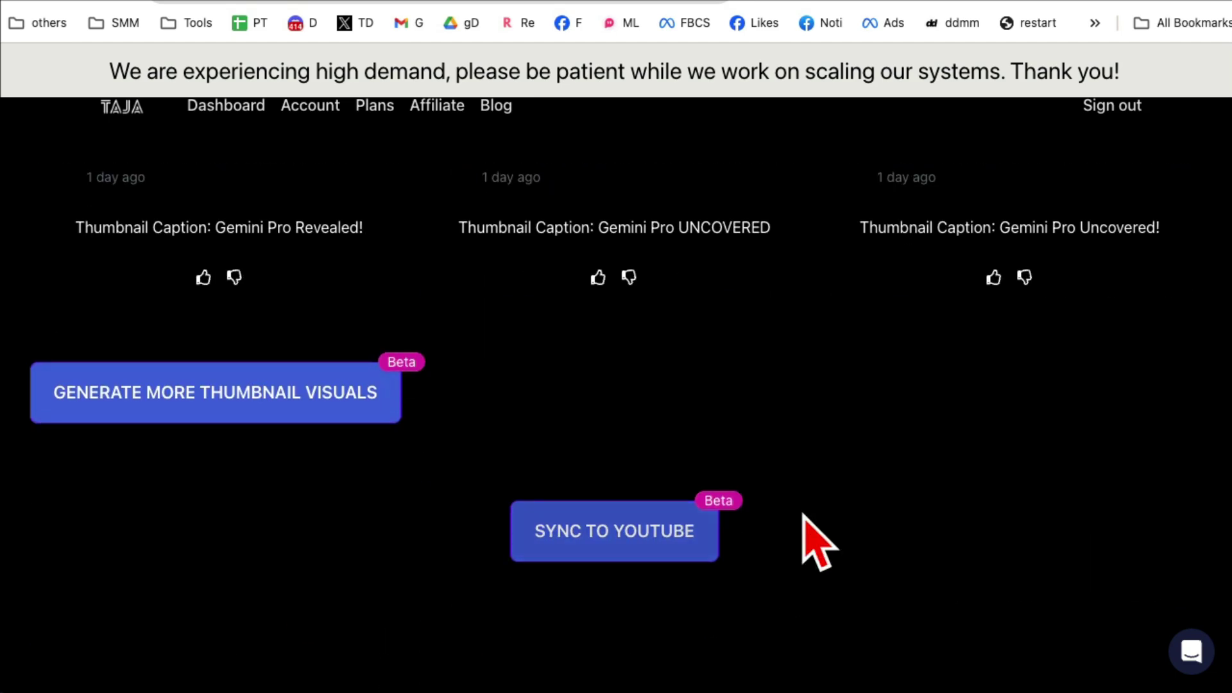
scroll(839, 528, "up", 2)
scroll(839, 528, "up", 2)
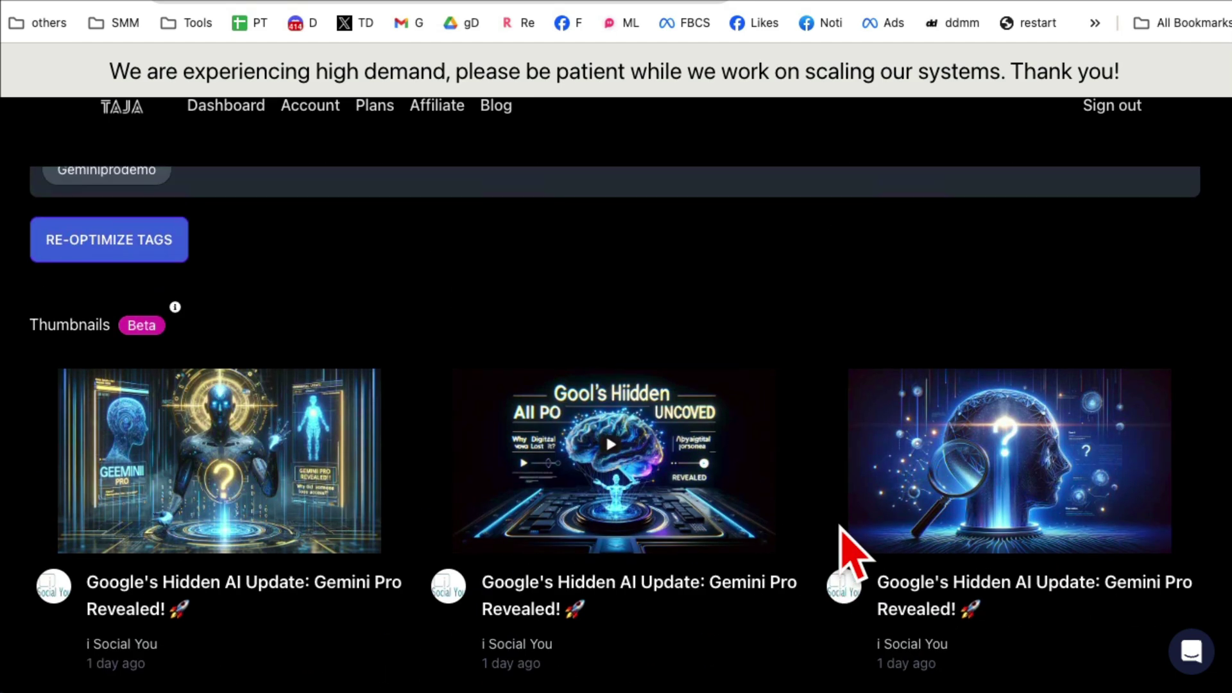
scroll(841, 528, "up", 3)
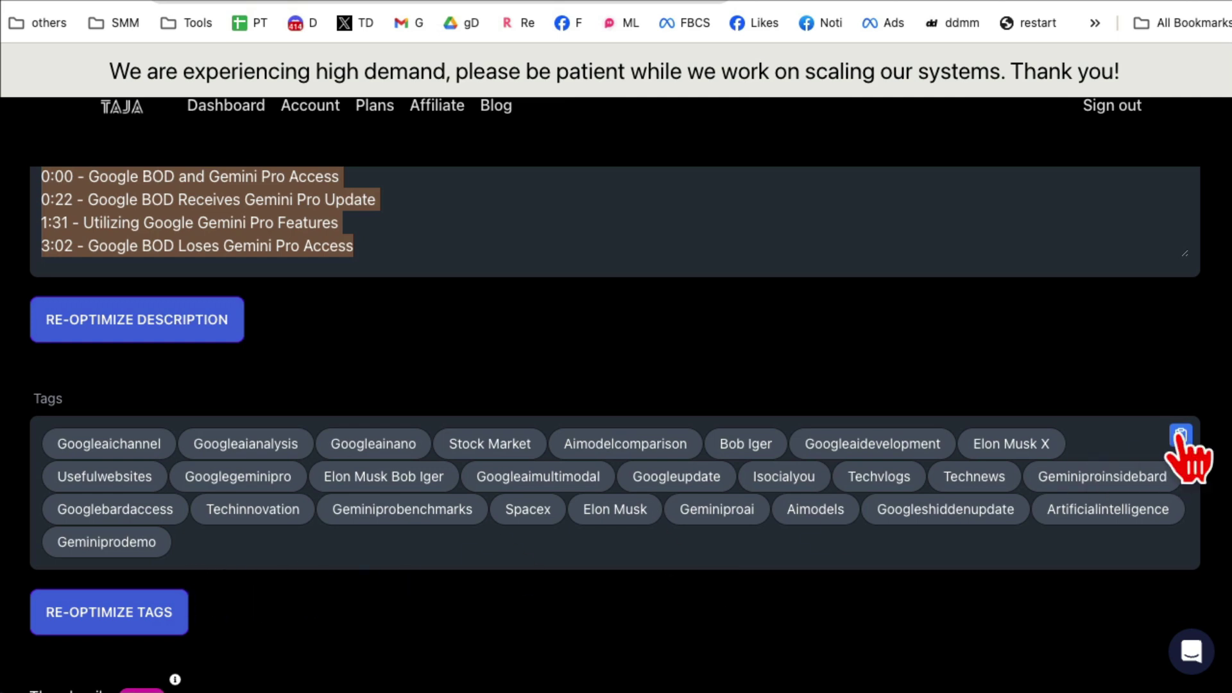
scroll(549, 440, "up", 3)
scroll(757, 440, "up", 2)
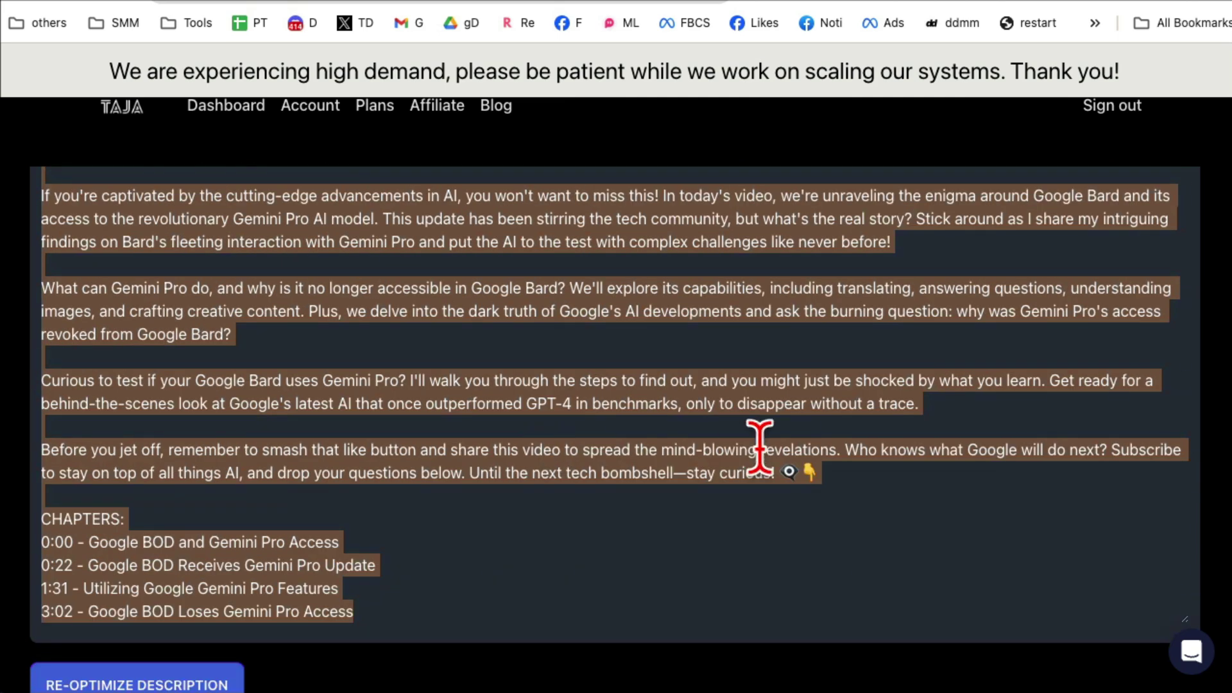
left_click(516, 385)
scroll(549, 449, "up", 1)
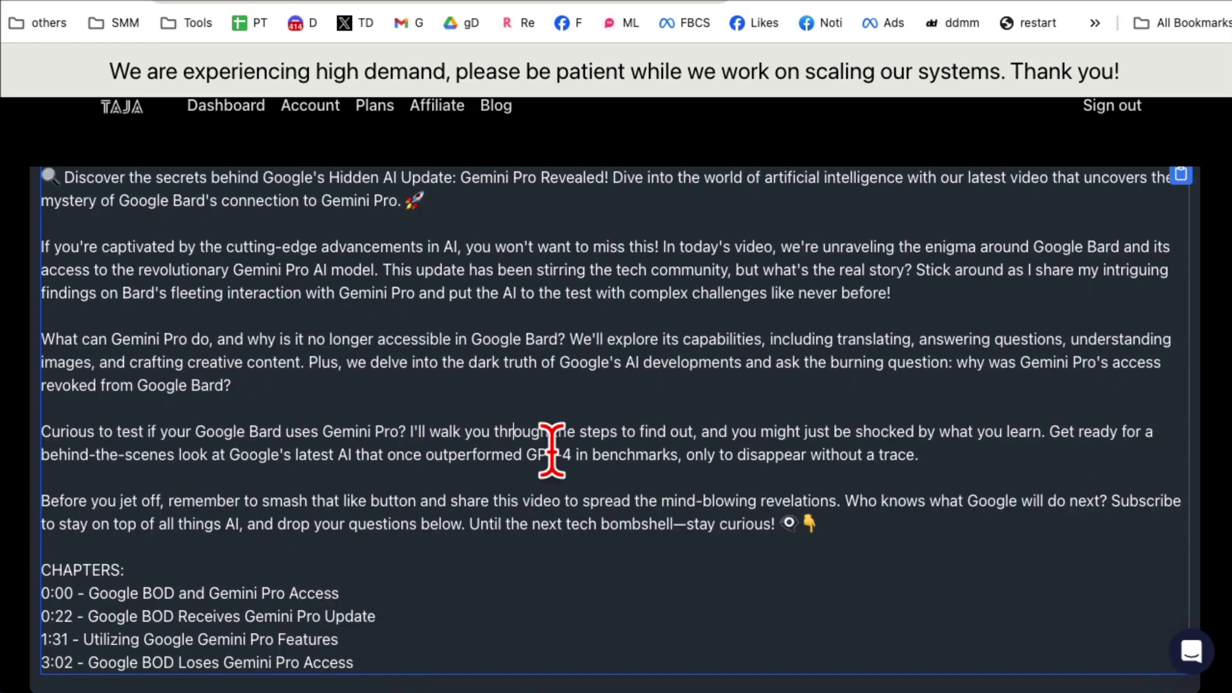
scroll(550, 449, "up", 4)
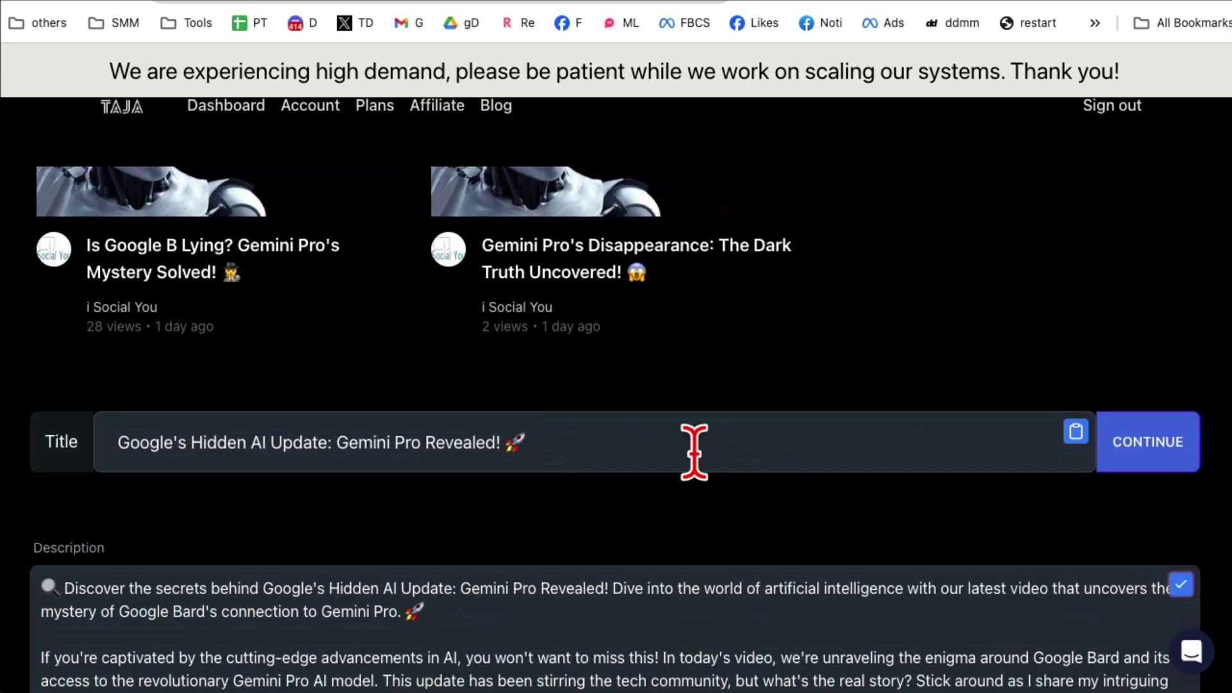
scroll(693, 451, "down", 3)
scroll(693, 449, "down", 1)
scroll(665, 413, "down", 1)
scroll(396, 390, "up", 10)
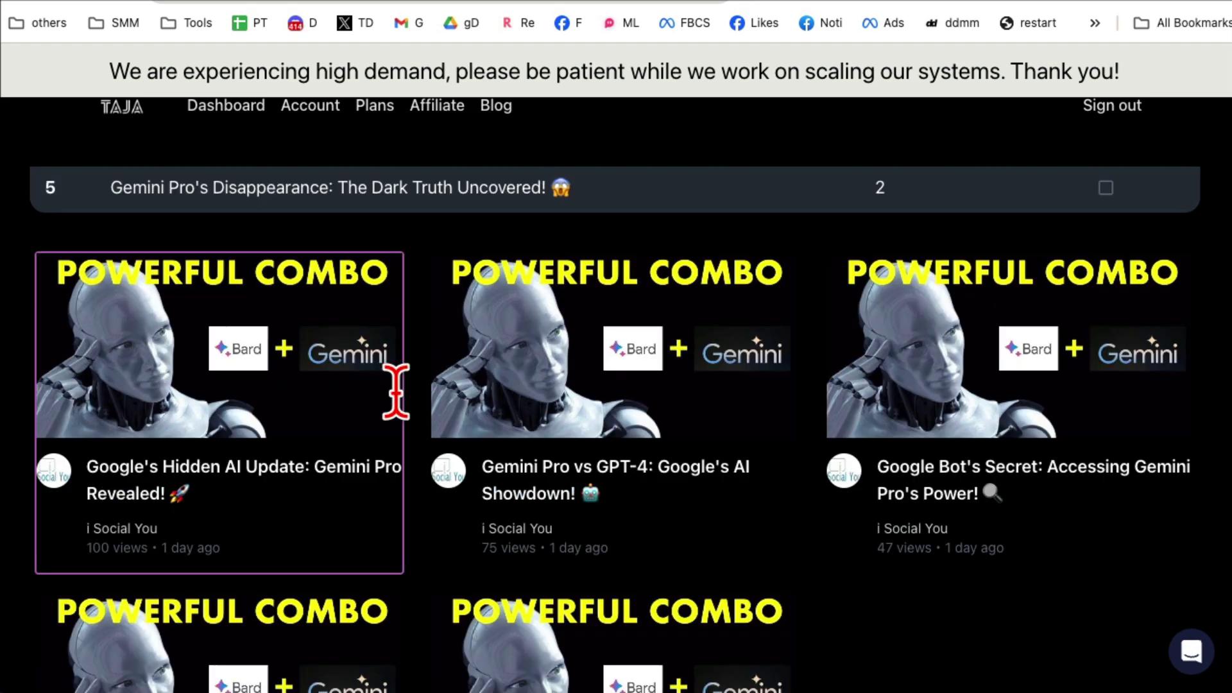
scroll(396, 390, "up", 10)
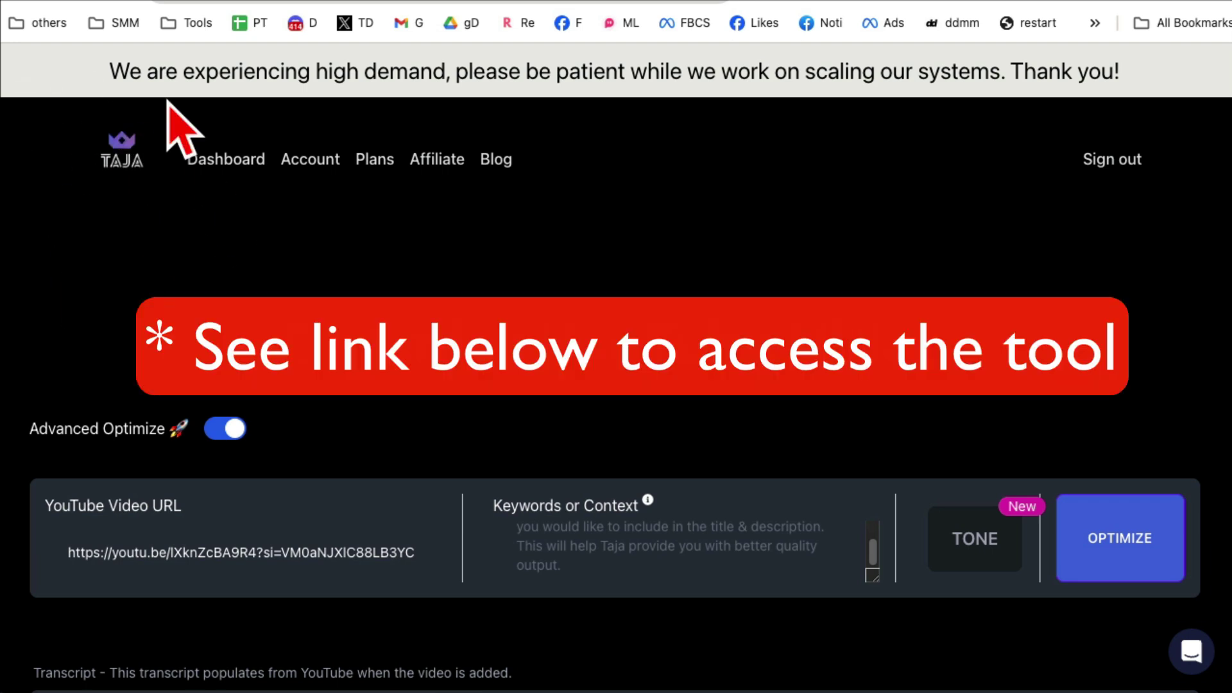